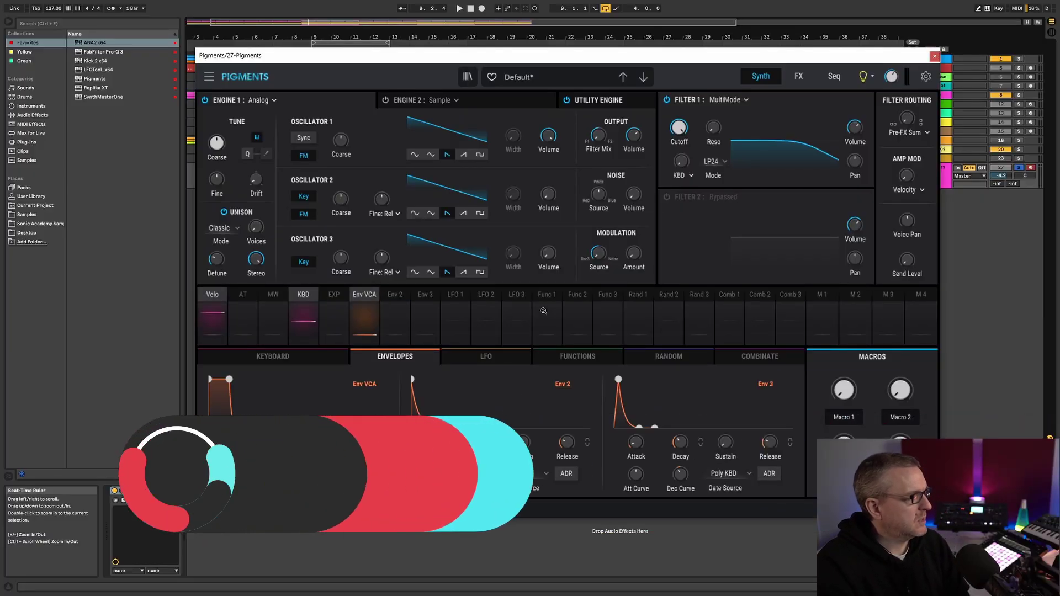
Lengthen the attack and decay times of the Env 2 envelope.
left_click_drag(636, 57, 623, 55)
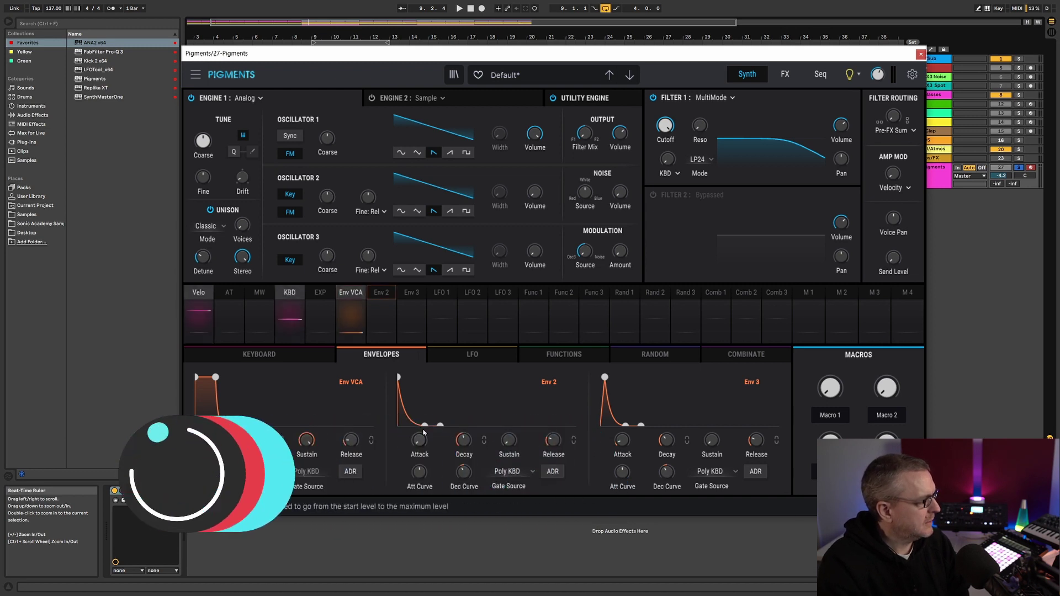
mouse_move(431, 433)
left_click_drag(432, 433, 431, 423)
mouse_move(476, 433)
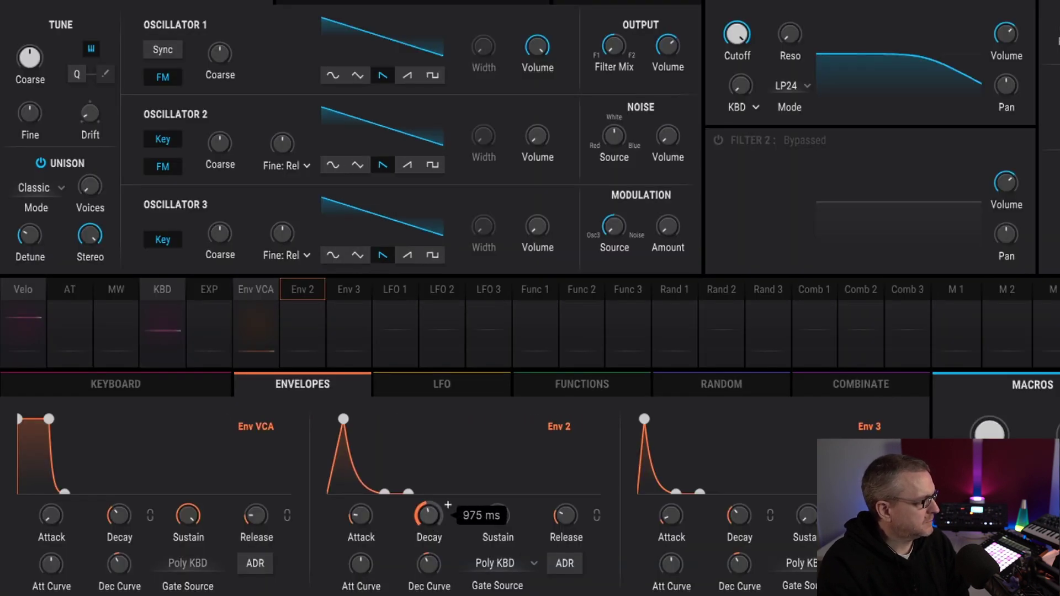
left_click_drag(448, 504, 447, 500)
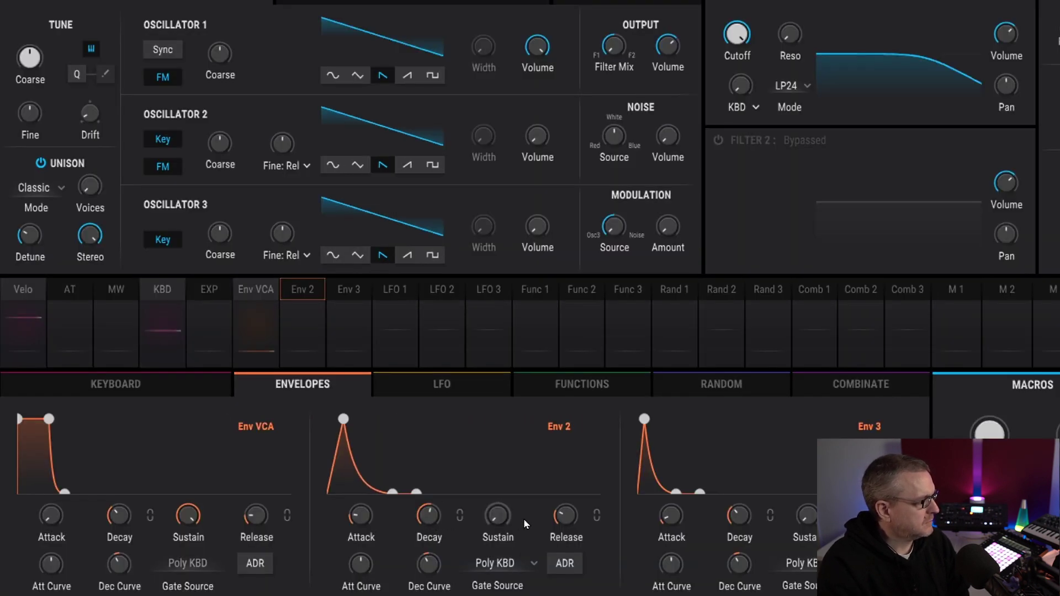
Set Env 2's sustain to zero and shorten its release to the minimum.
left_click_drag(585, 505, 585, 500)
left_click_drag(517, 504, 513, 552)
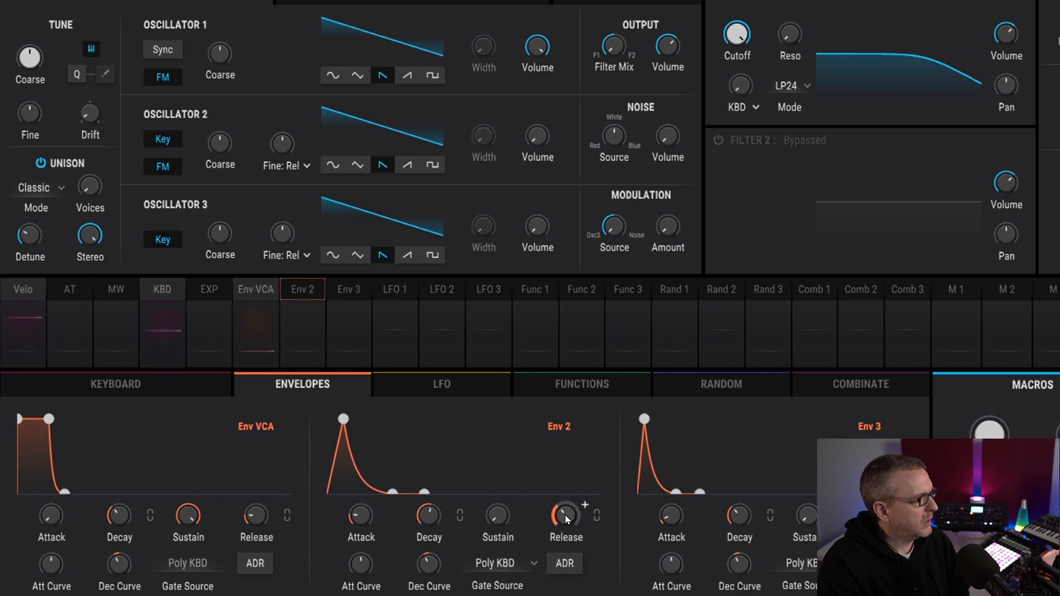
left_click_drag(565, 515, 565, 525)
Check Env 2's decay curve and lengthen its attack into a slow upward ramp.
left_click_drag(359, 516, 358, 505)
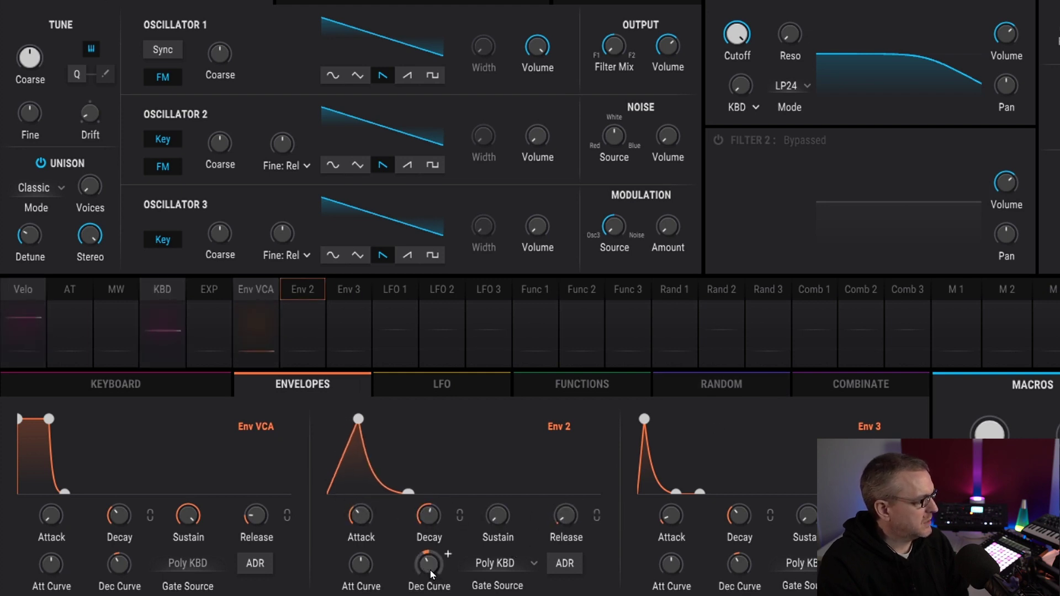
left_click_drag(428, 563, 429, 565)
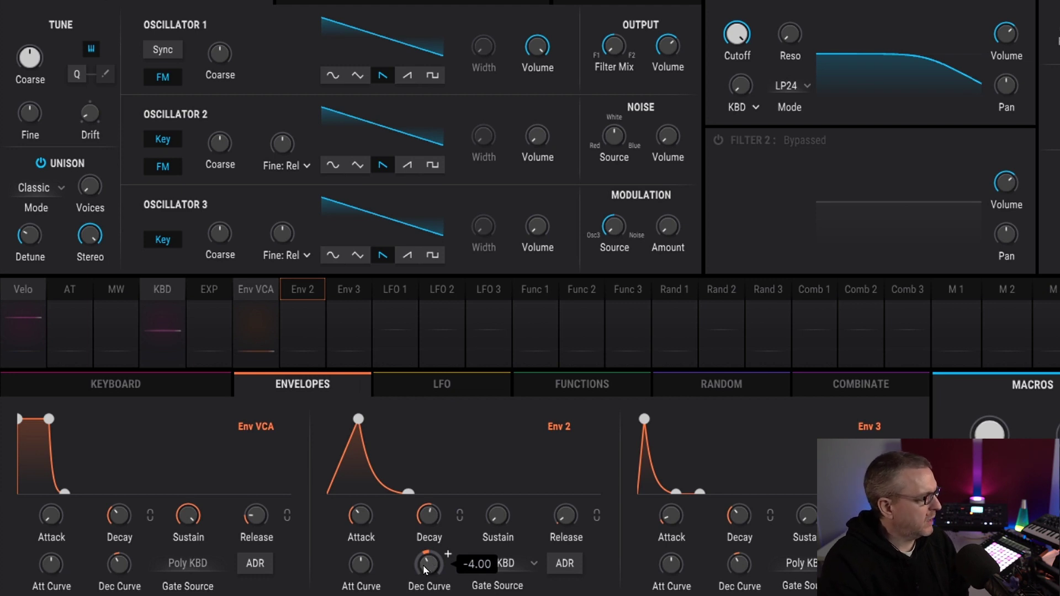
mouse_move(363, 568)
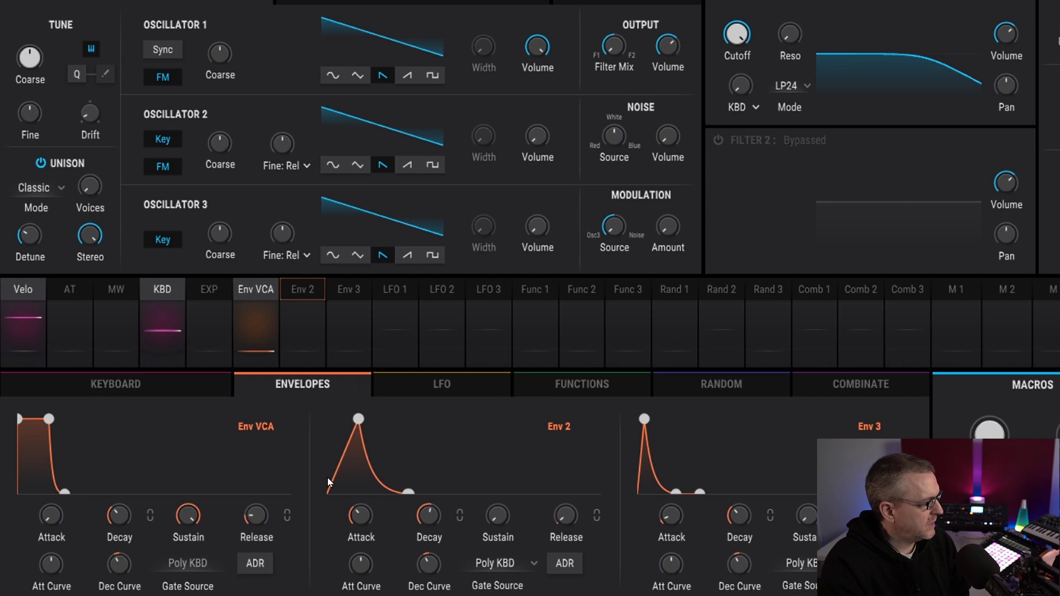
left_click_drag(358, 418, 372, 421)
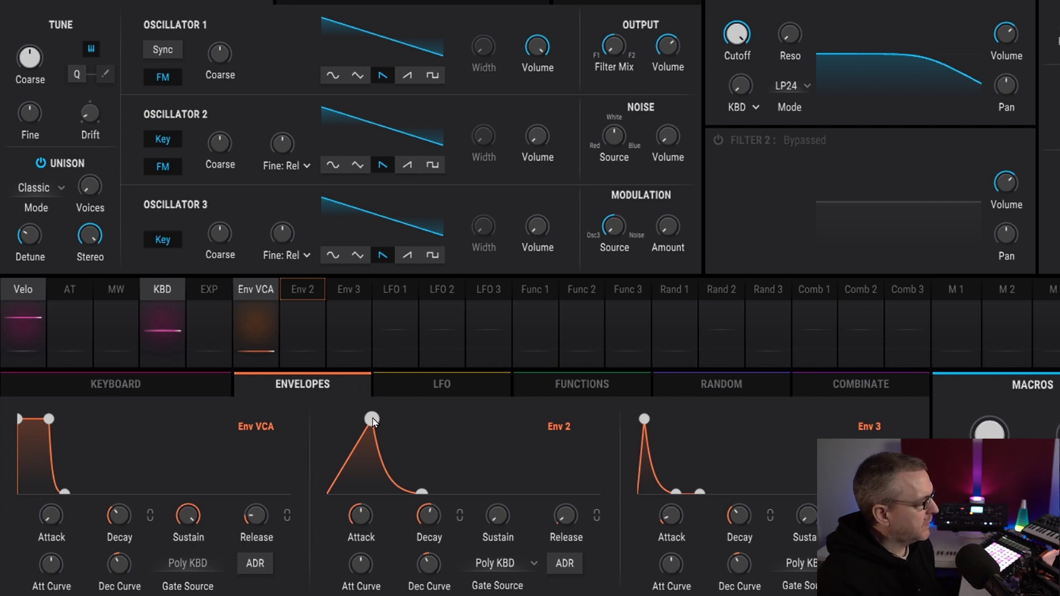
Try Env 2 attack curves of 4.48 and -3.52, resetting the curve to a linear 0.00.
mouse_move(362, 570)
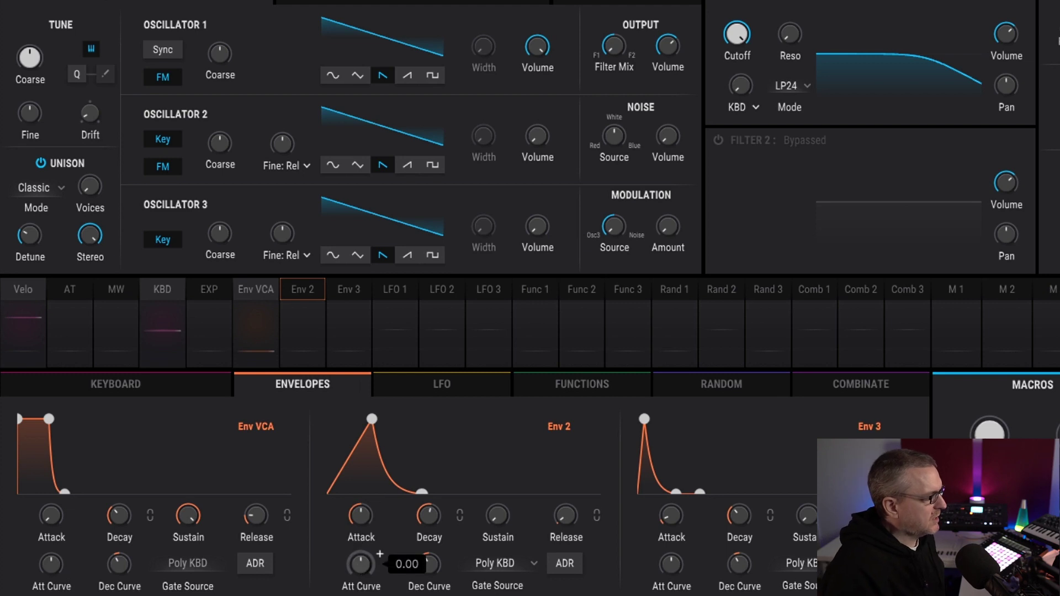
scroll(361, 564, "up", 5)
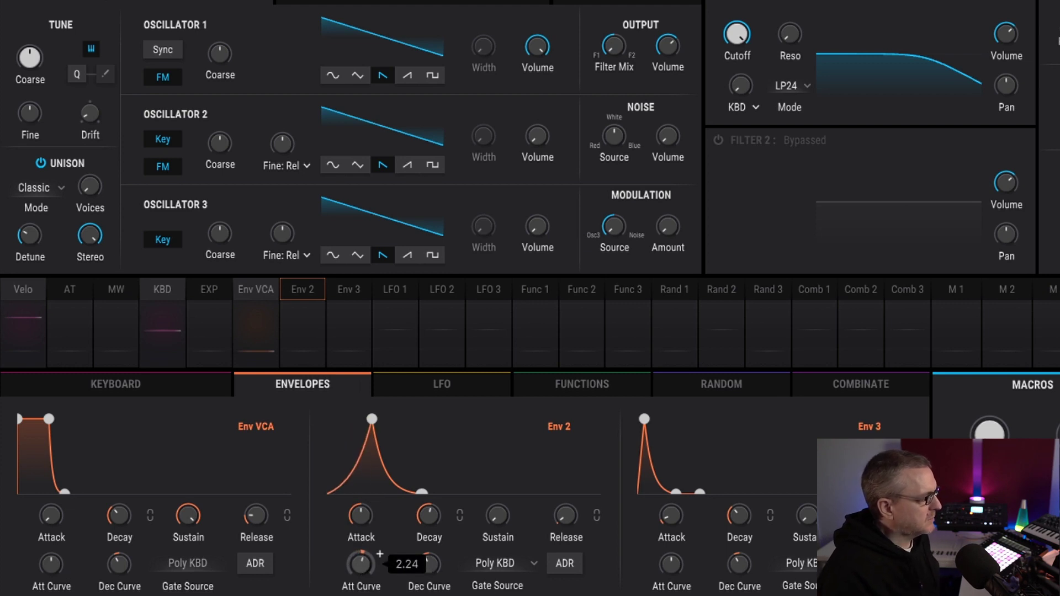
double_click(362, 564)
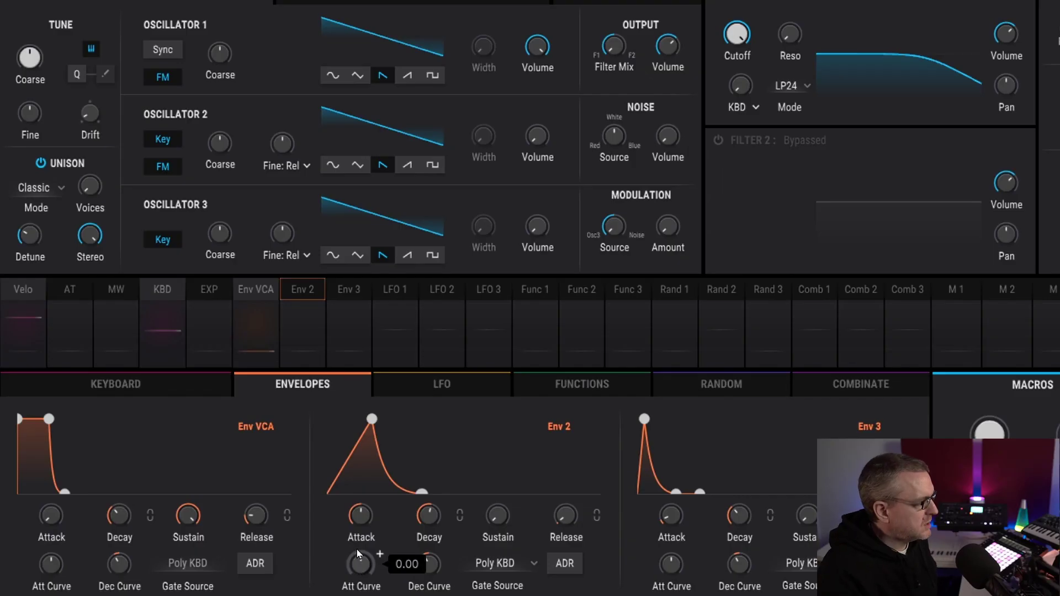
scroll(360, 563, "up", 5)
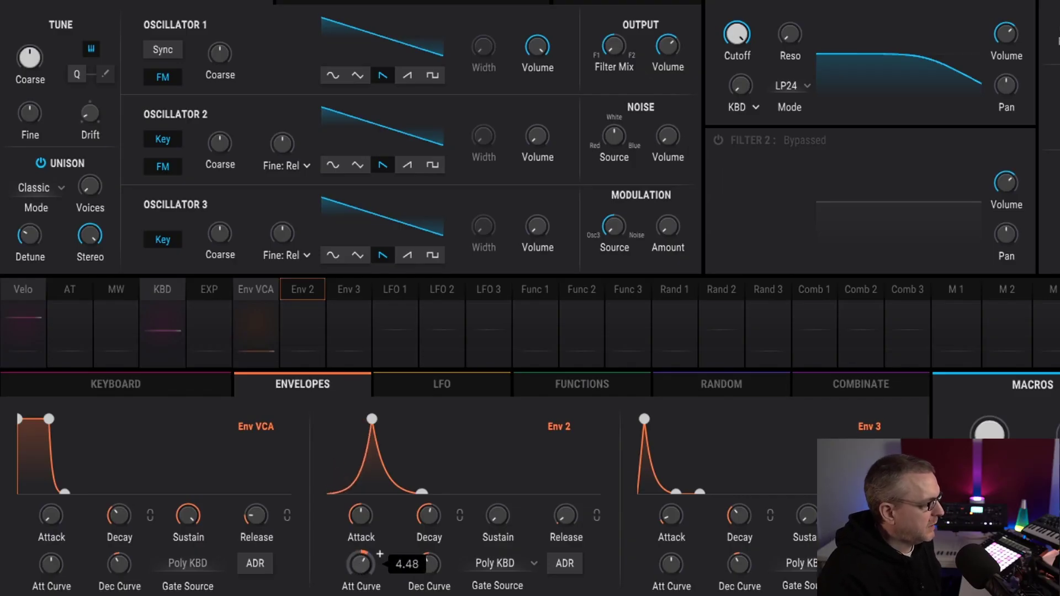
scroll(380, 553, "down", 9)
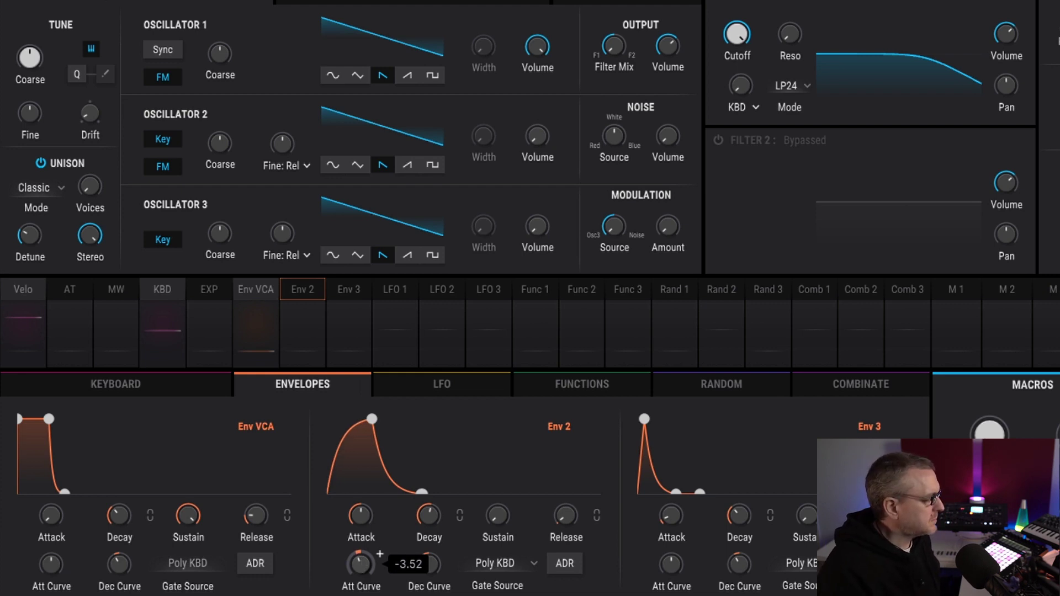
double_click(359, 571)
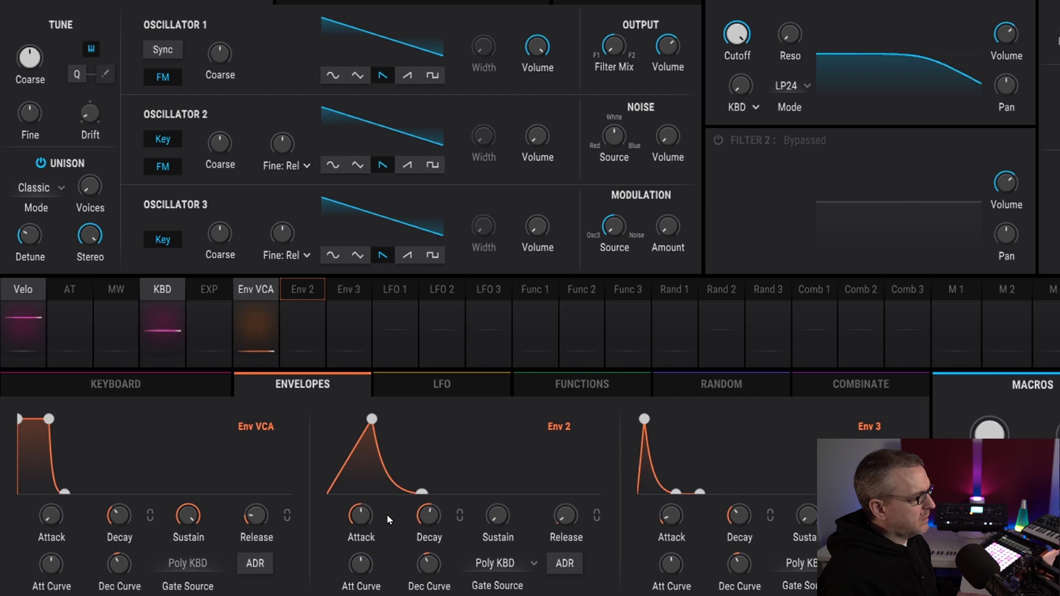
left_click_drag(360, 516, 362, 513)
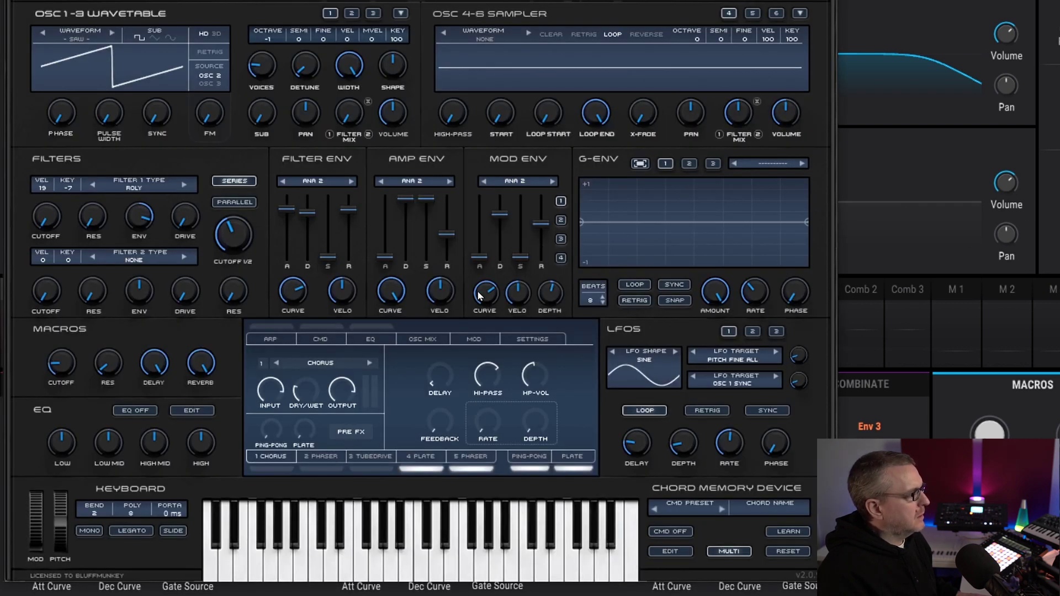
Switch to the ANA 2 synth and sweep the filter envelope's curve down to 29.53 % and up again.
left_click_drag(301, 289, 281, 346)
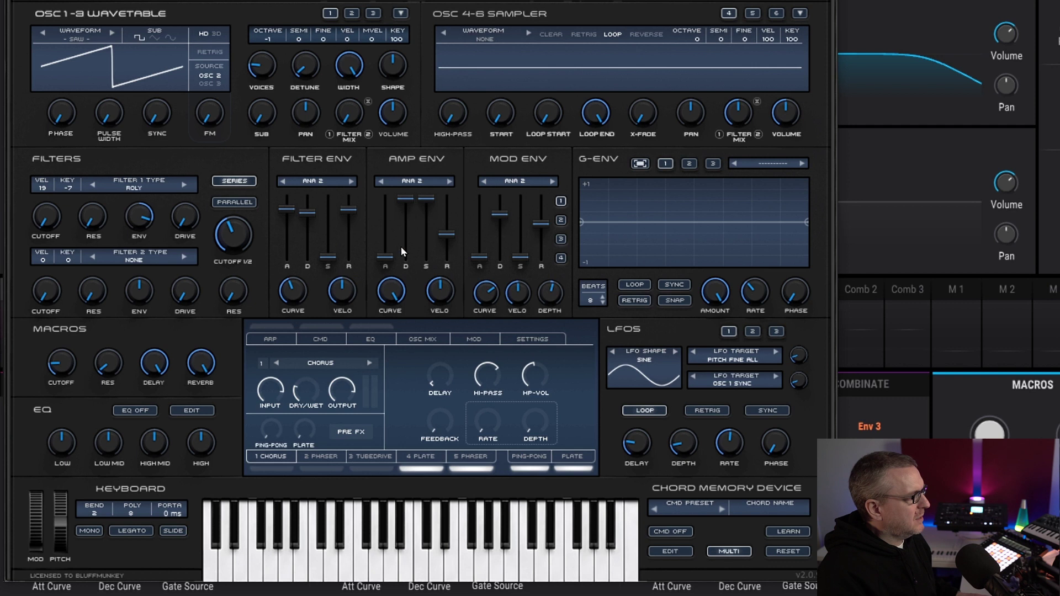
mouse_move(294, 297)
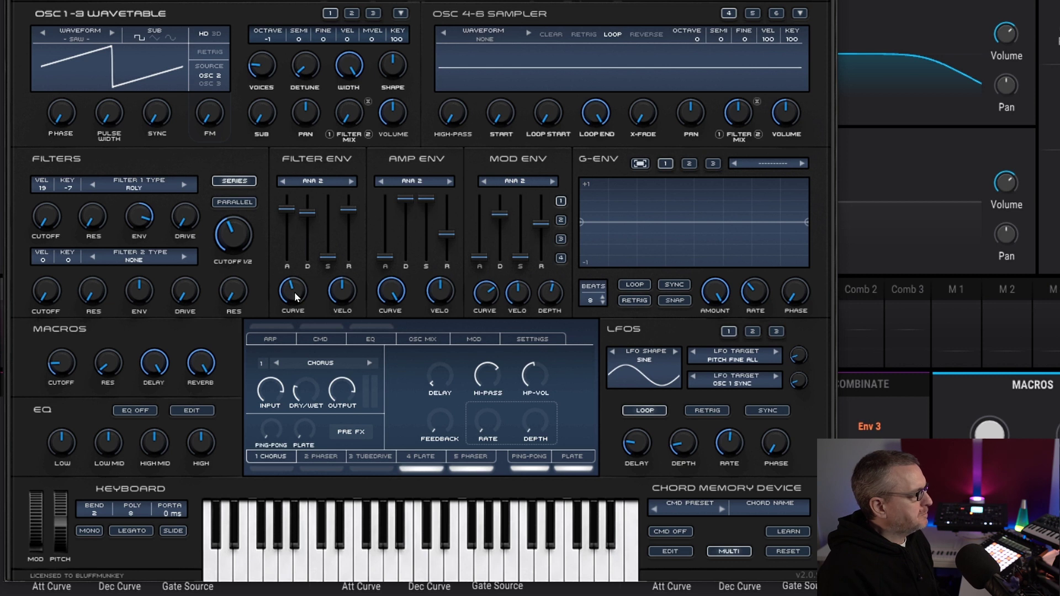
left_click_drag(294, 292, 285, 245)
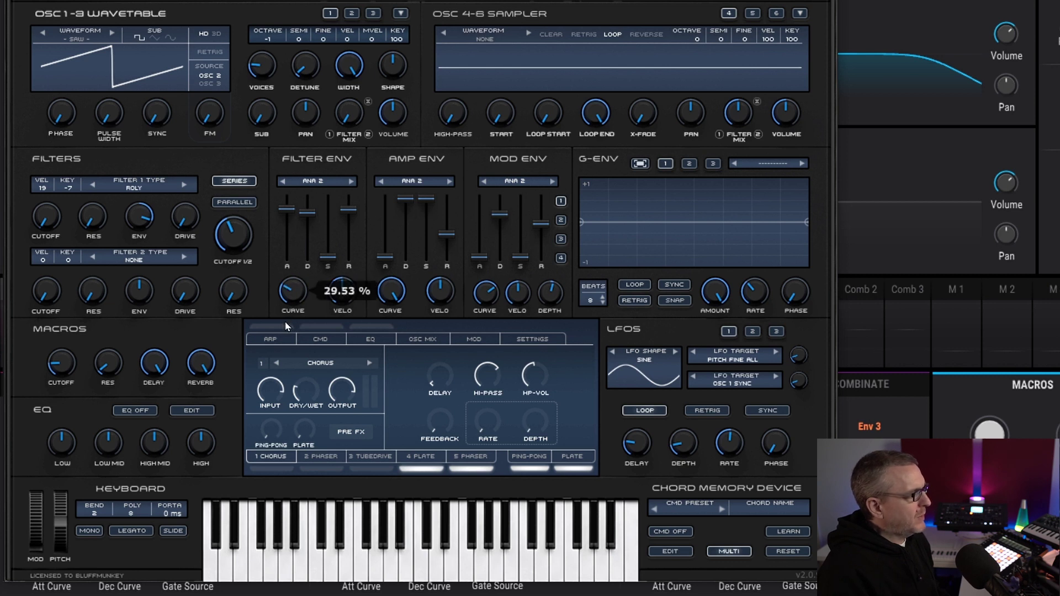
left_click_drag(284, 321, 288, 287)
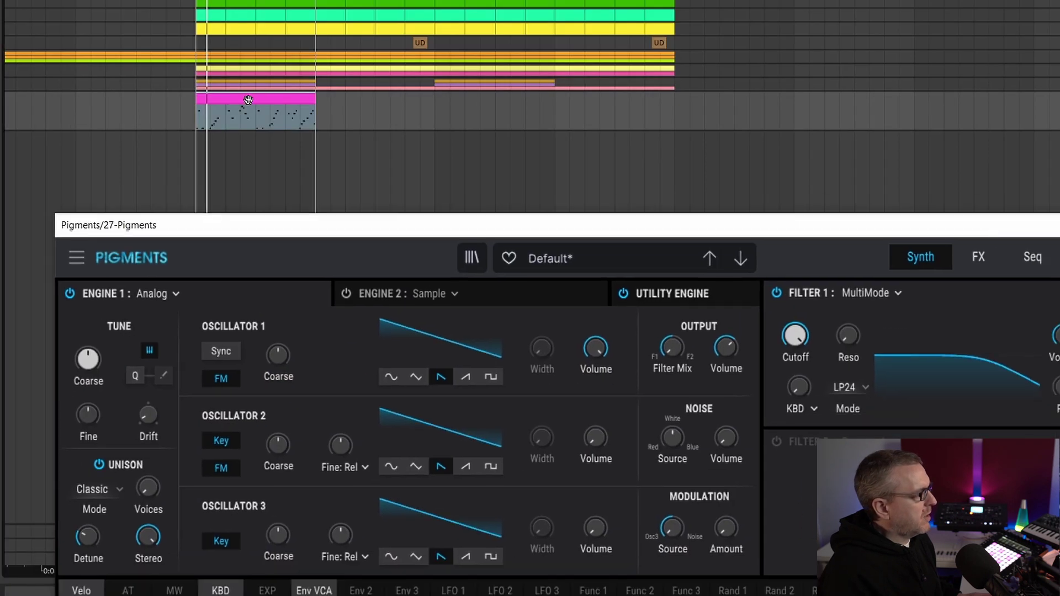
Open the magenta MIDI clip on the Pigments track and enlarge its note editor to examine the melody.
left_click(248, 100)
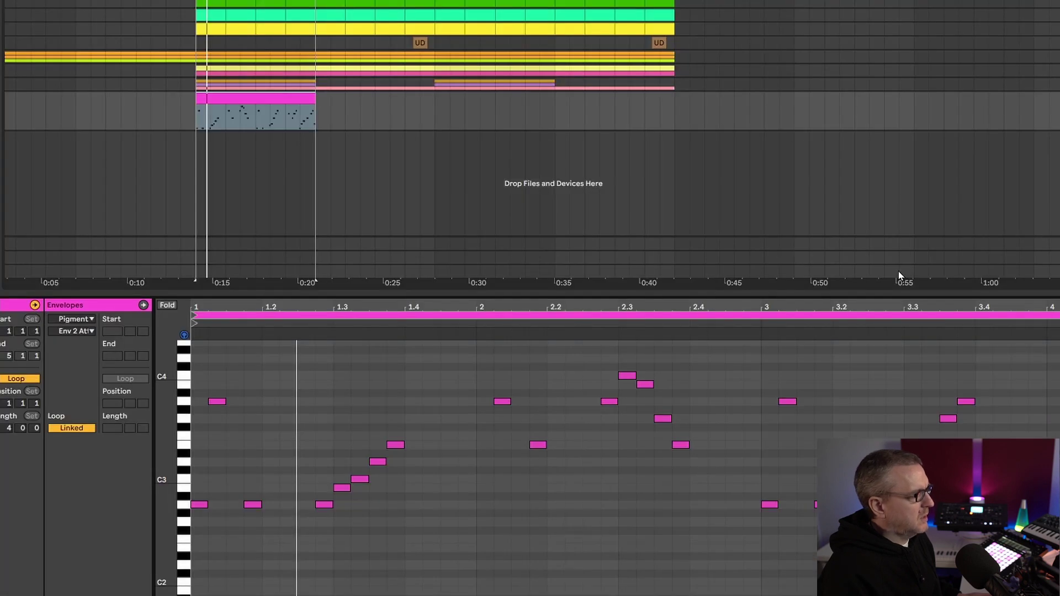
left_click_drag(785, 294, 782, 202)
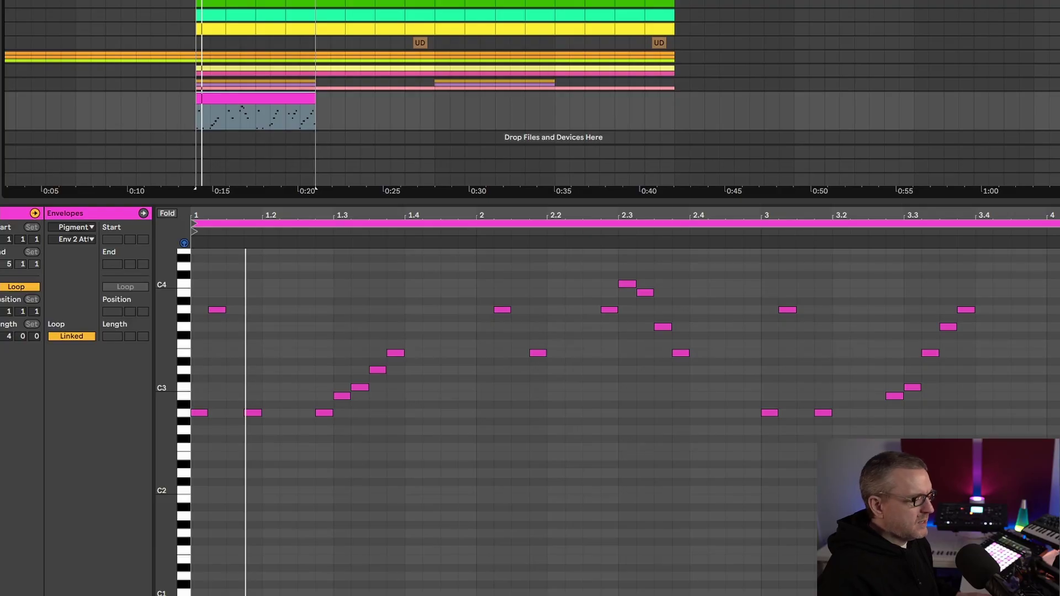
key("ctrl+alt+l")
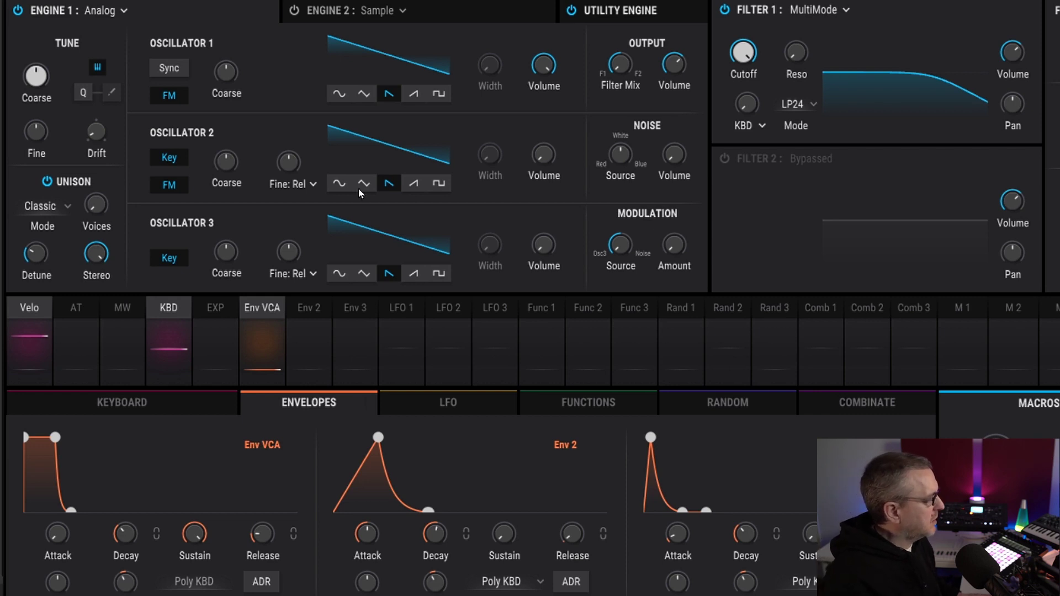
Raise the number of unison voices on Engine 1 and reduce the unison detune slightly.
mouse_move(115, 194)
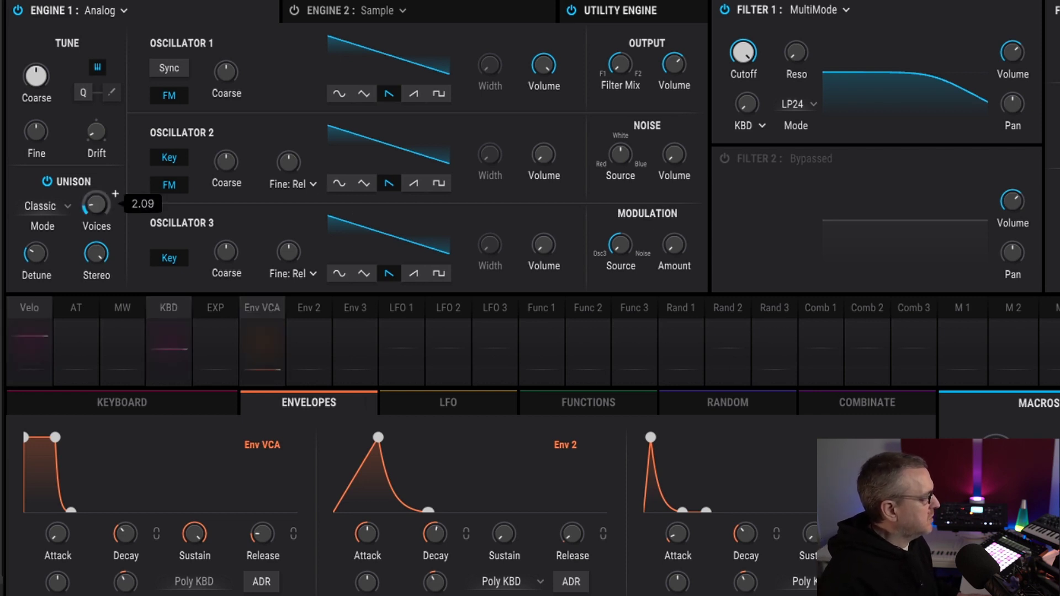
left_click_drag(95, 204, 95, 190)
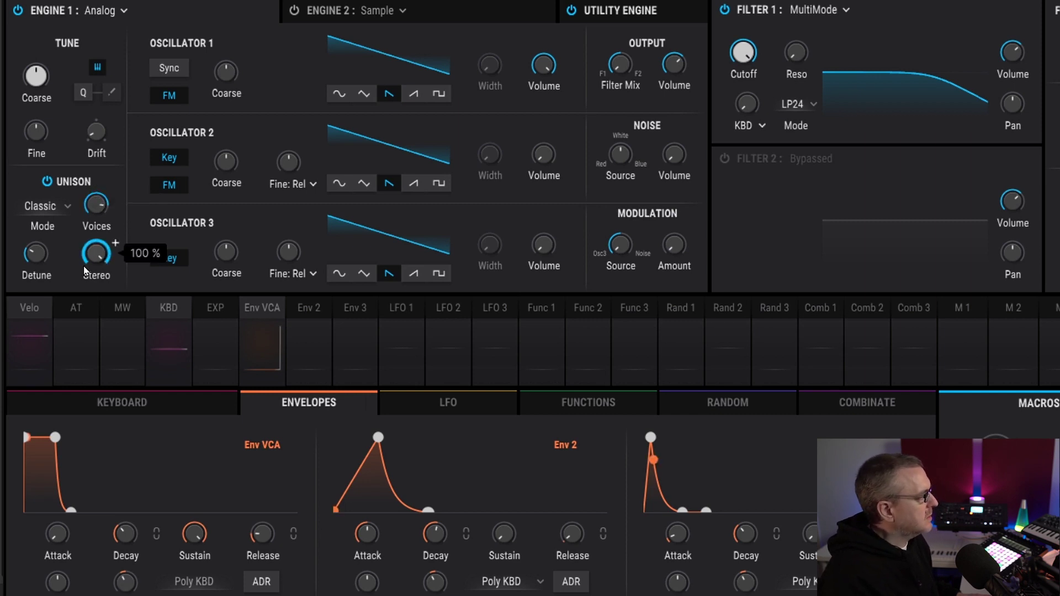
mouse_move(55, 243)
left_click_drag(55, 242, 42, 258)
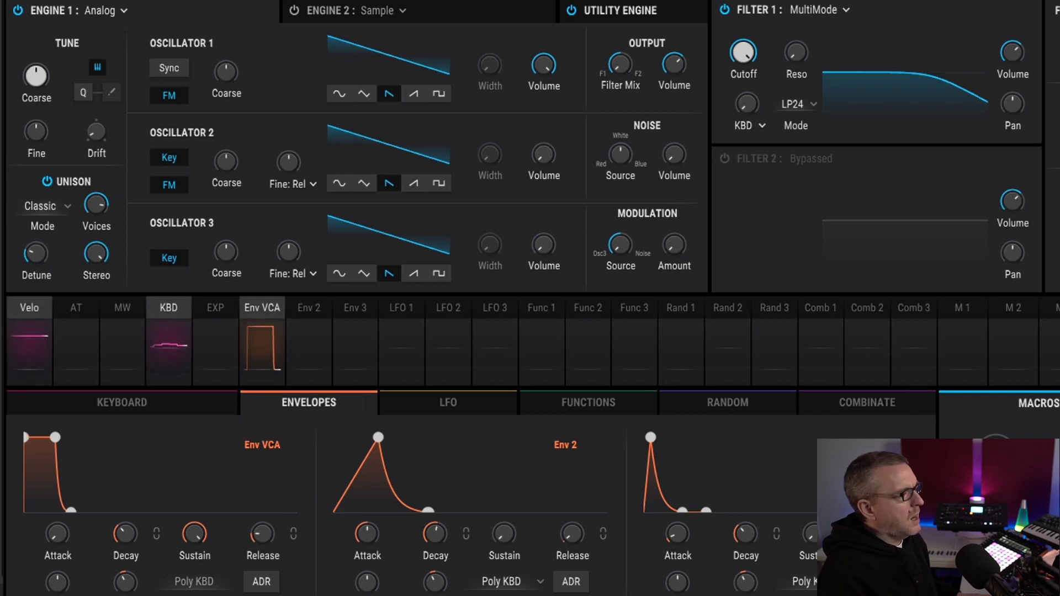
Change Filter 1 to the Jup-8 type and lower its cutoff from fully open.
left_click(845, 11)
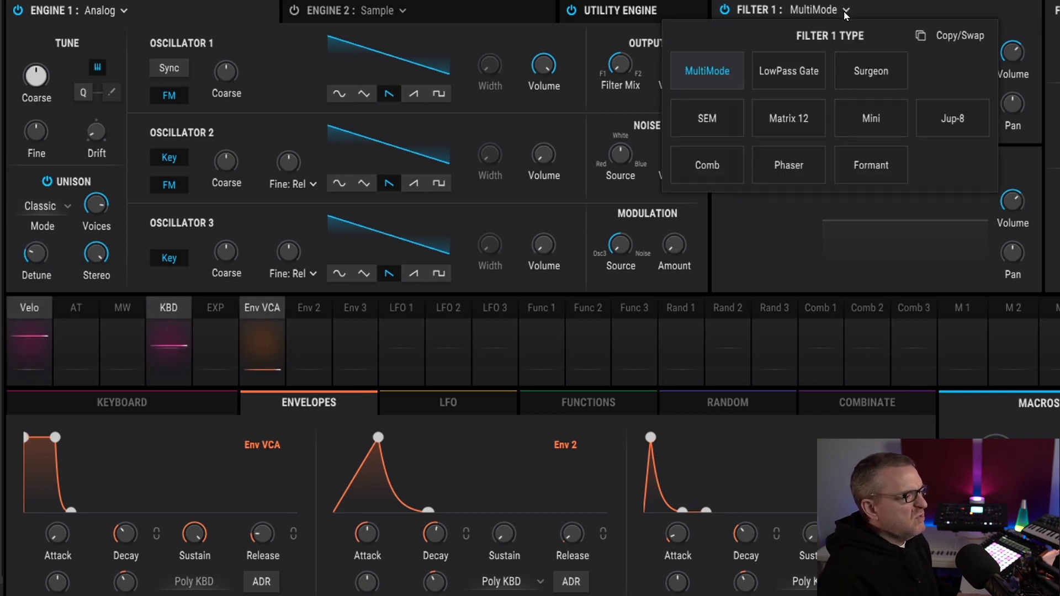
left_click(962, 115)
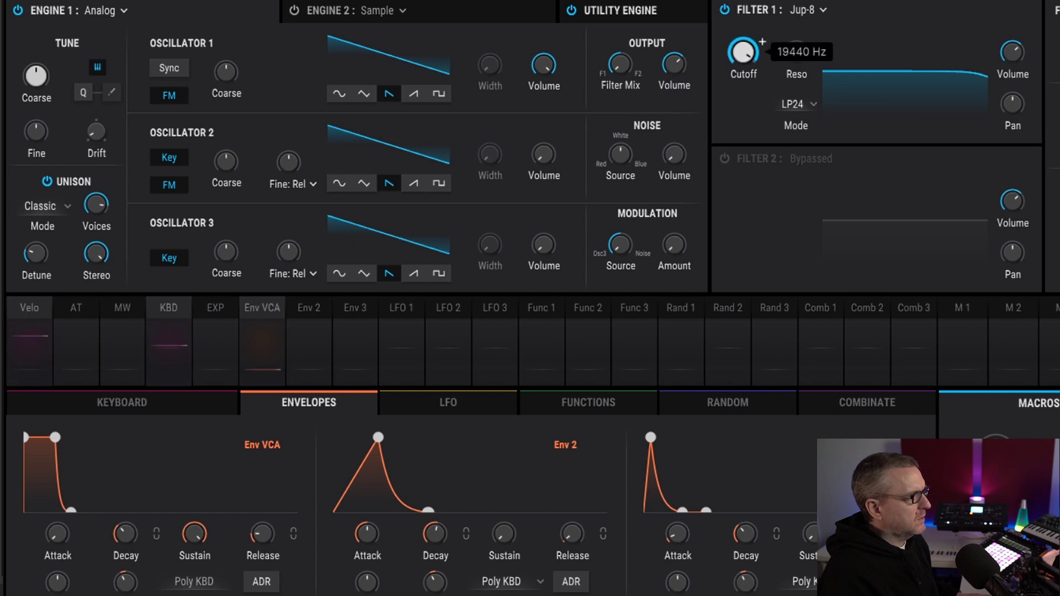
left_click_drag(743, 52, 742, 93)
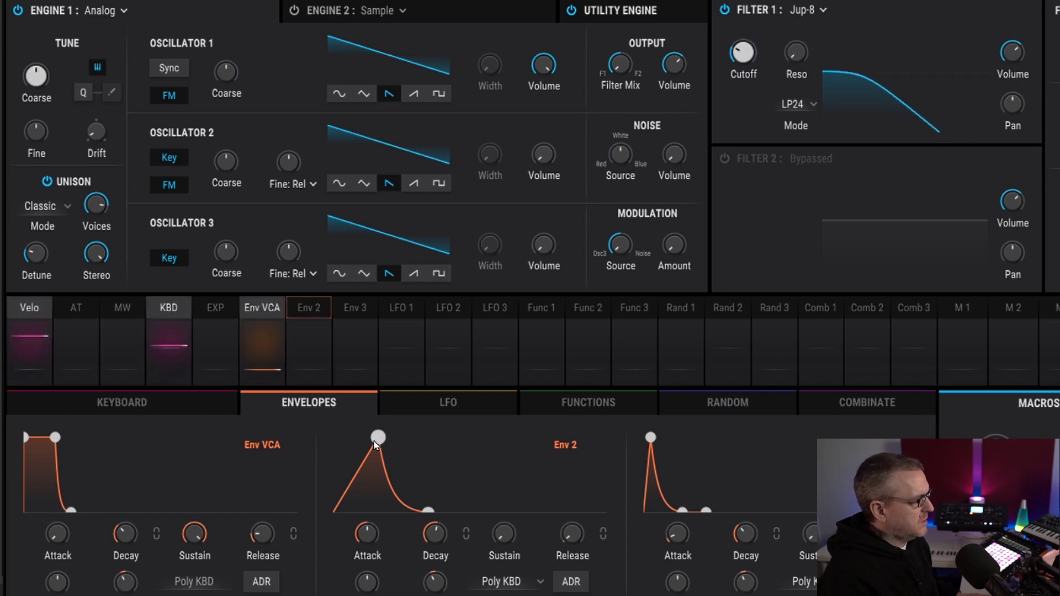
Shorten Env 2's attack to the minimum and assign Env 2 to modulate the Filter 1 cutoff by 0.78.
left_click_drag(377, 440, 324, 441)
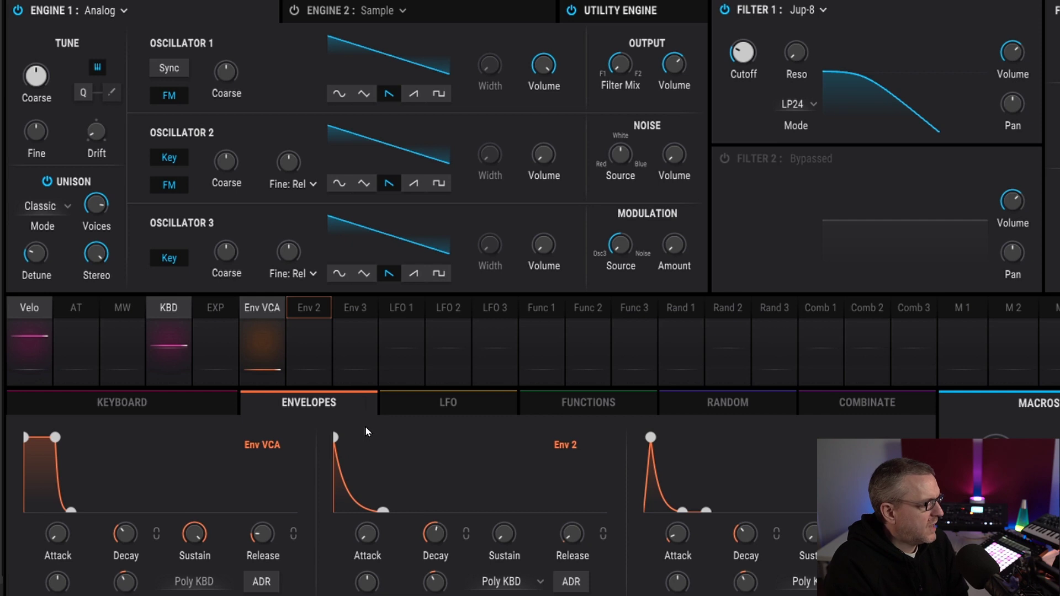
left_click(317, 315)
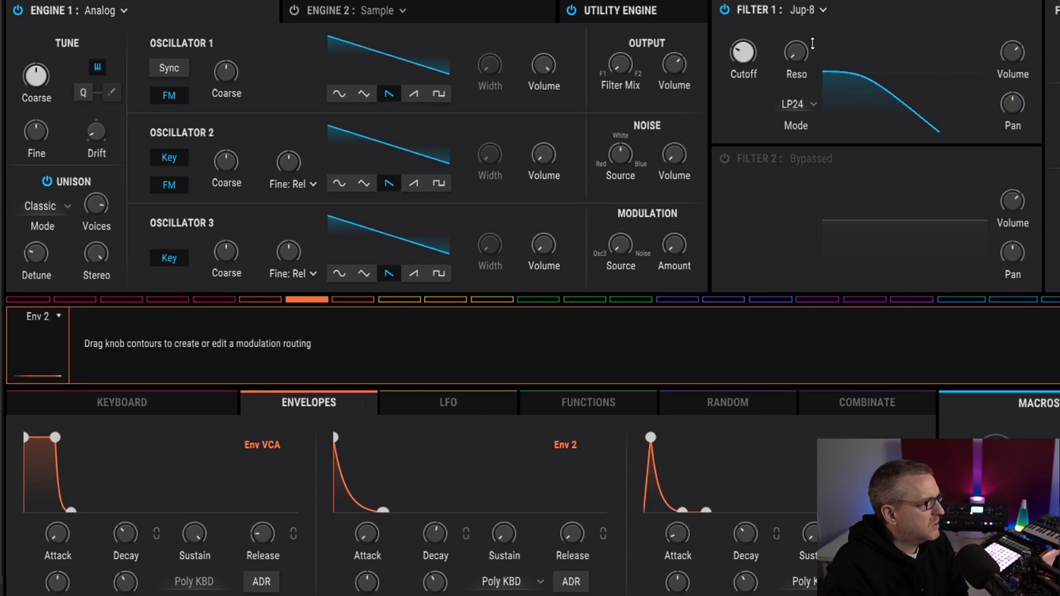
mouse_move(743, 40)
left_mouse_down()
mouse_move(743, 18)
mouse_move(743, 37)
mouse_move(743, 29)
left_mouse_up()
Fine-tune Env 2 by slightly lengthening its attack and release.
mouse_move(369, 538)
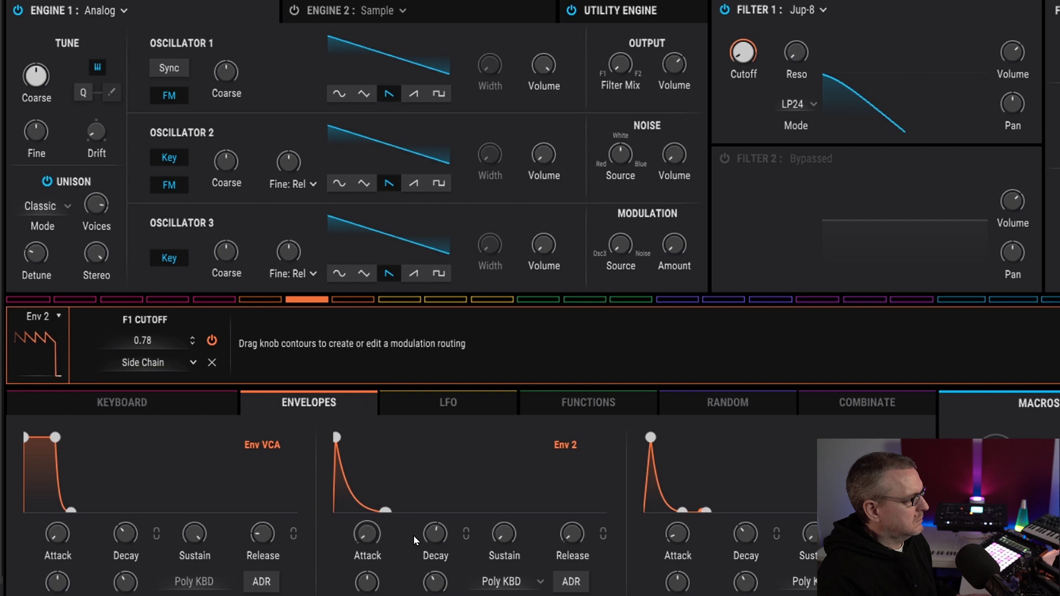
mouse_move(572, 533)
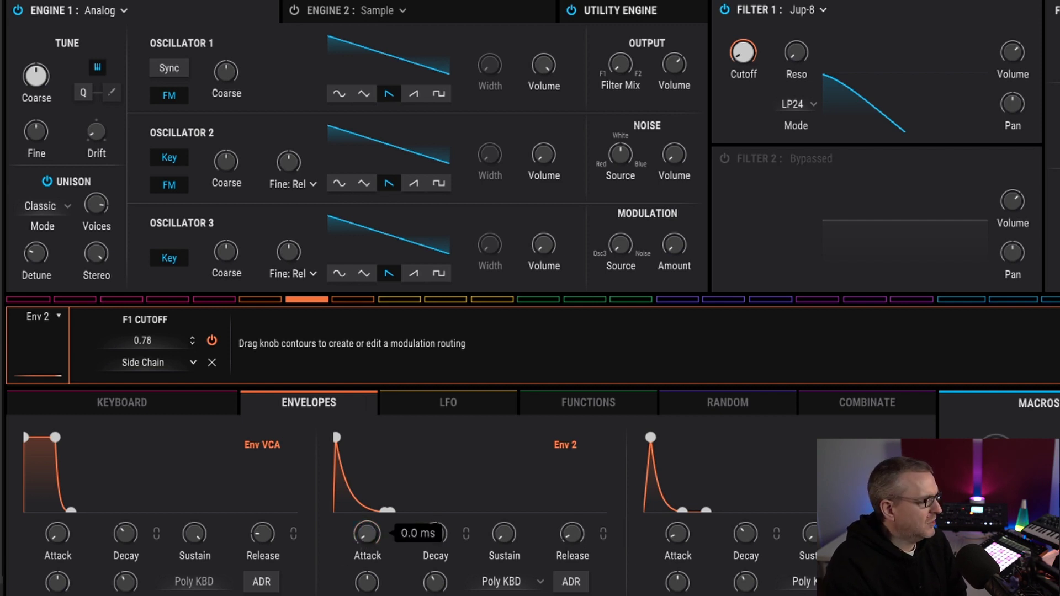
left_click_drag(366, 534, 367, 530)
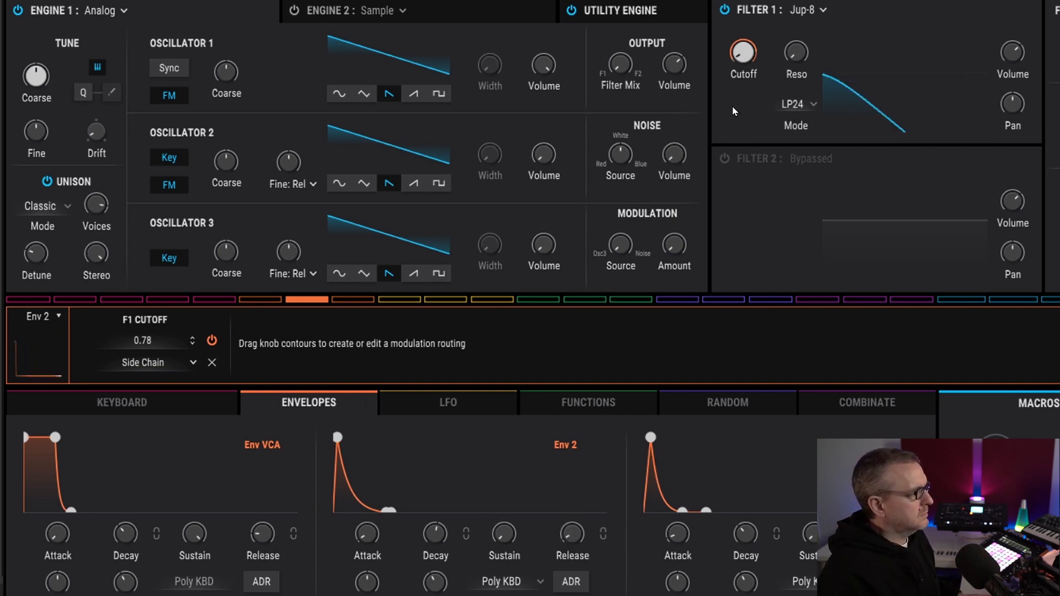
Raise the Filter 1 cutoff to about 89.2 Hz and shorten Env 2's decay.
left_click_drag(743, 52, 743, 88)
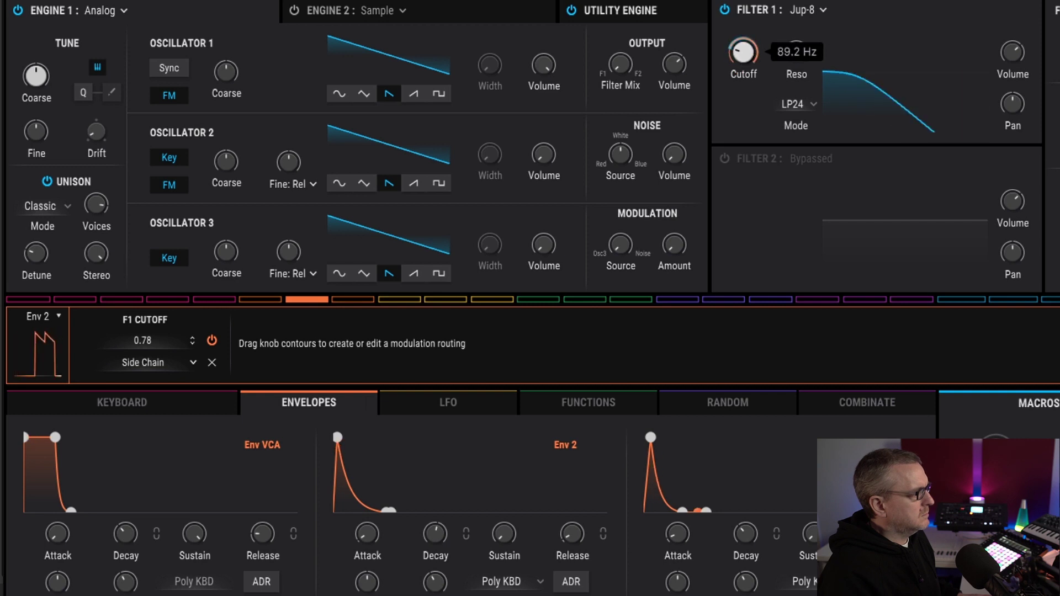
left_click_drag(435, 534, 435, 563)
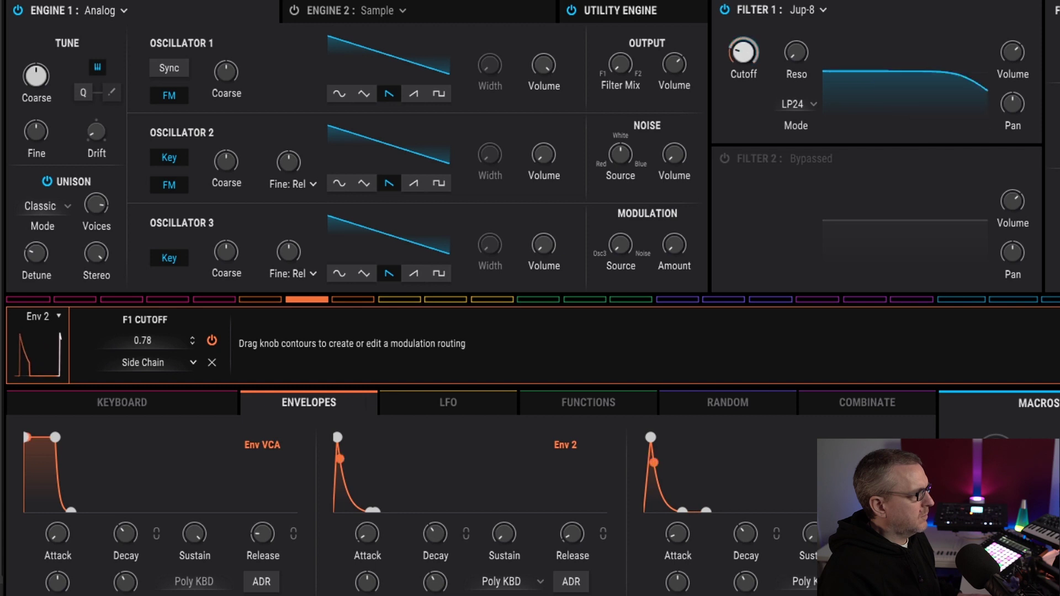
Lower the Filter 1 cutoff slightly and slightly lengthen Env 2's decay.
left_click_drag(743, 52, 743, 58)
left_click_drag(440, 542, 436, 538)
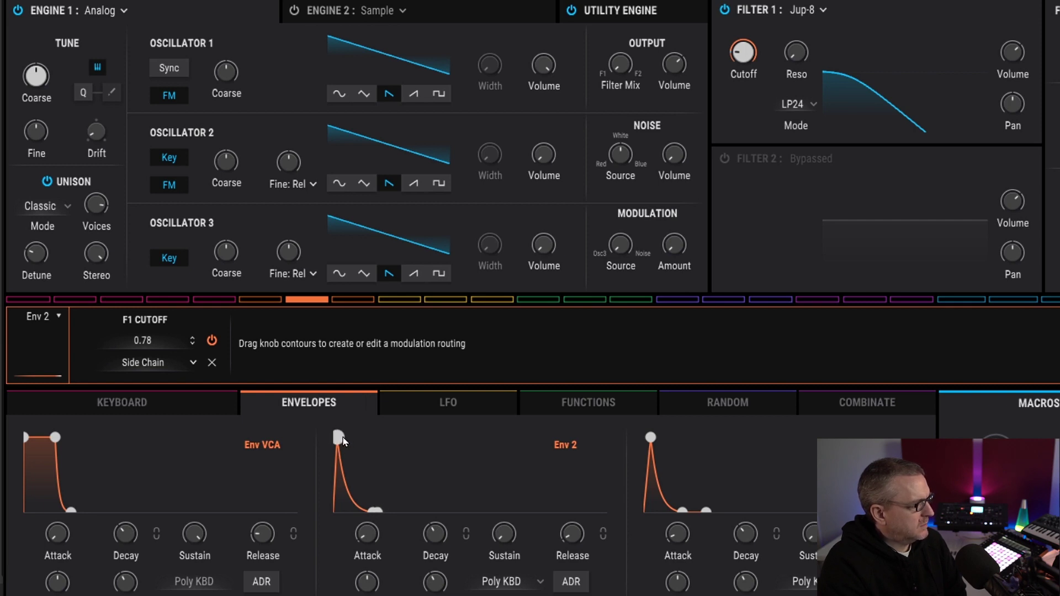
Compare Env 2 decay curve shapes, from a steeper exponential curve to a logarithmic one at 6.24.
mouse_move(435, 582)
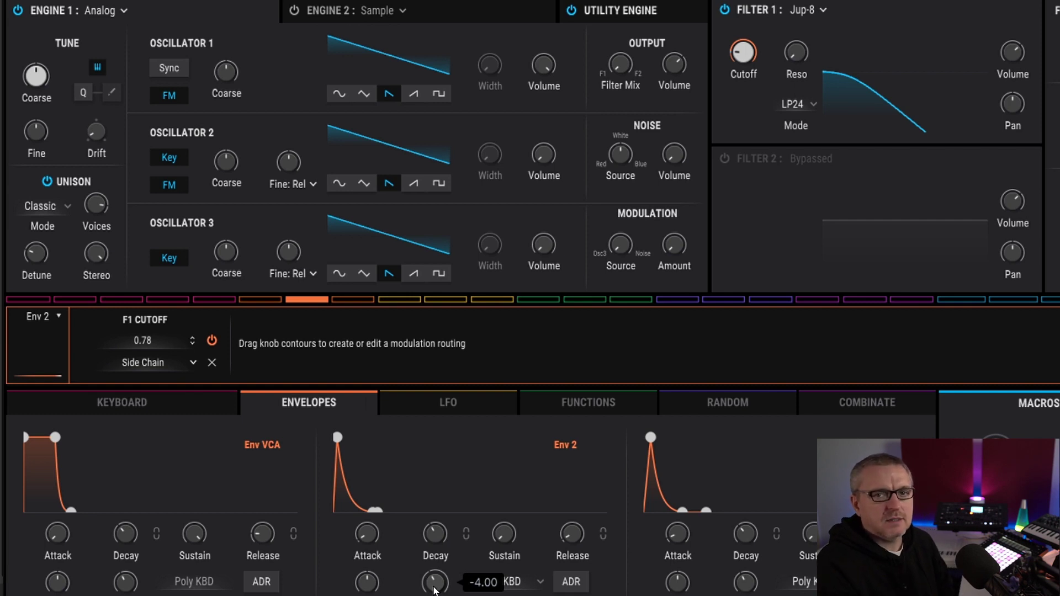
left_click_drag(434, 589, 434, 595)
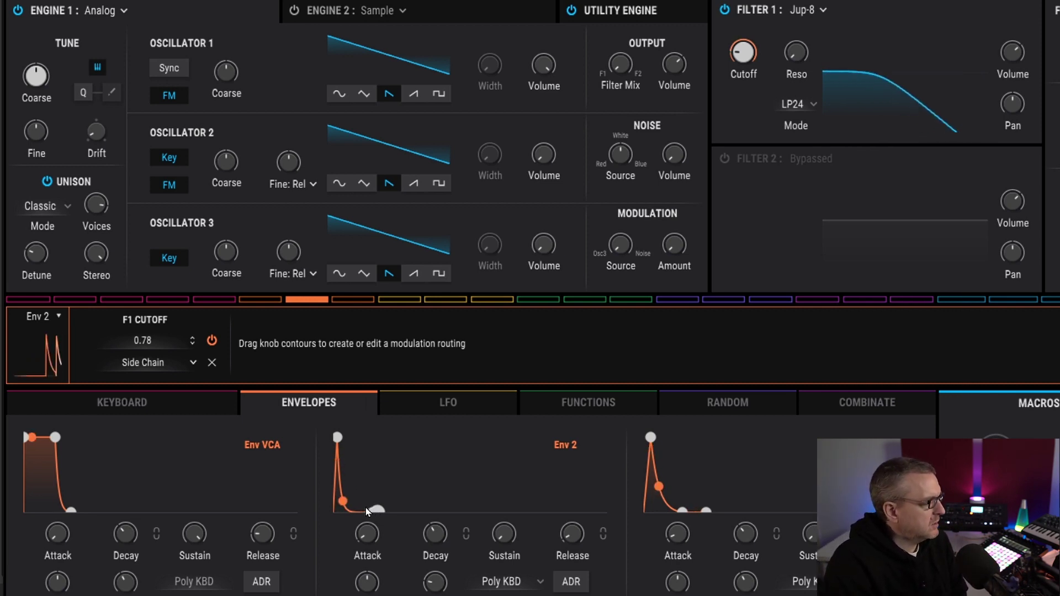
left_click_drag(434, 582, 434, 568)
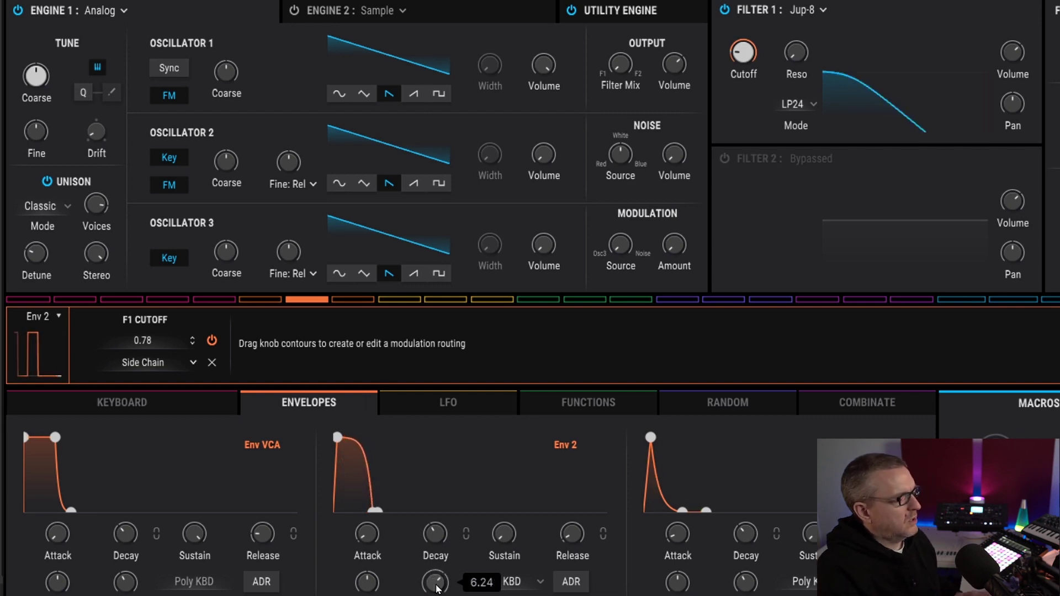
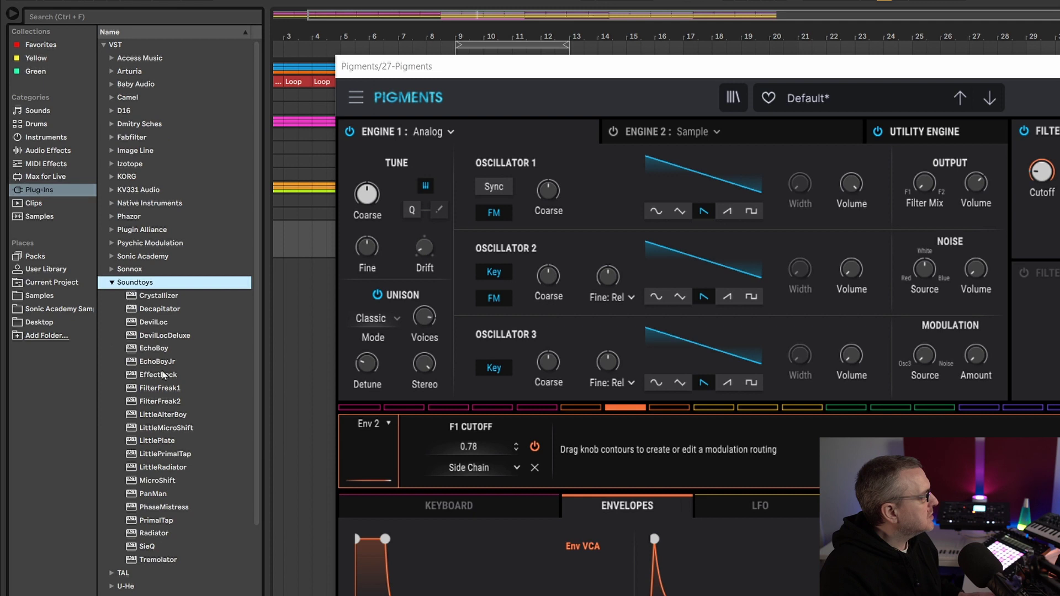
Add Soundtoys EchoBoyJr and an EQ Eight with a low cut at about 135 Hz to the Pigments track.
left_click(159, 362)
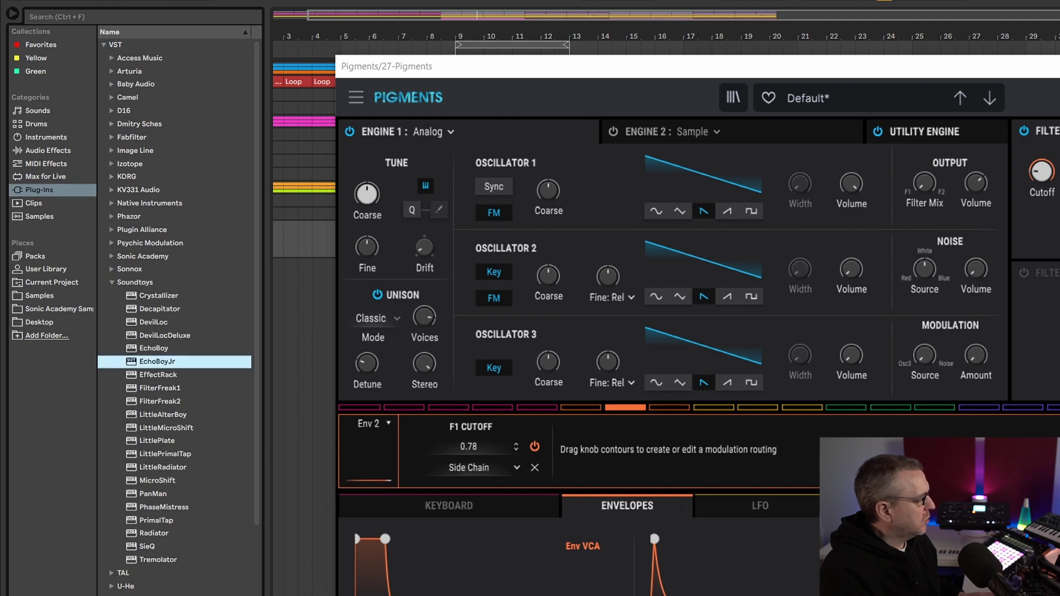
key("Return")
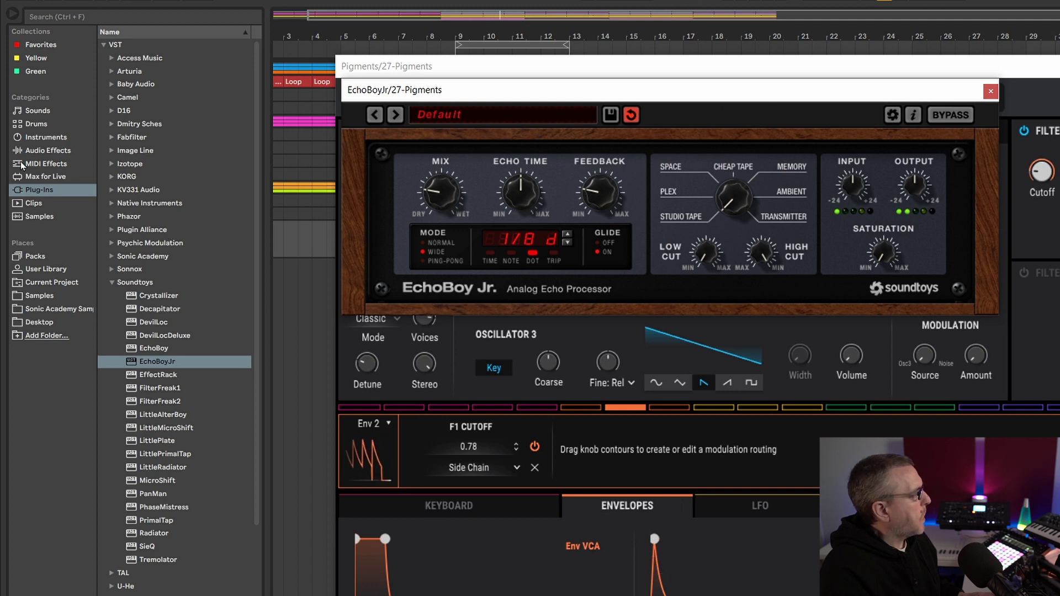
left_click(48, 150)
left_click(127, 229)
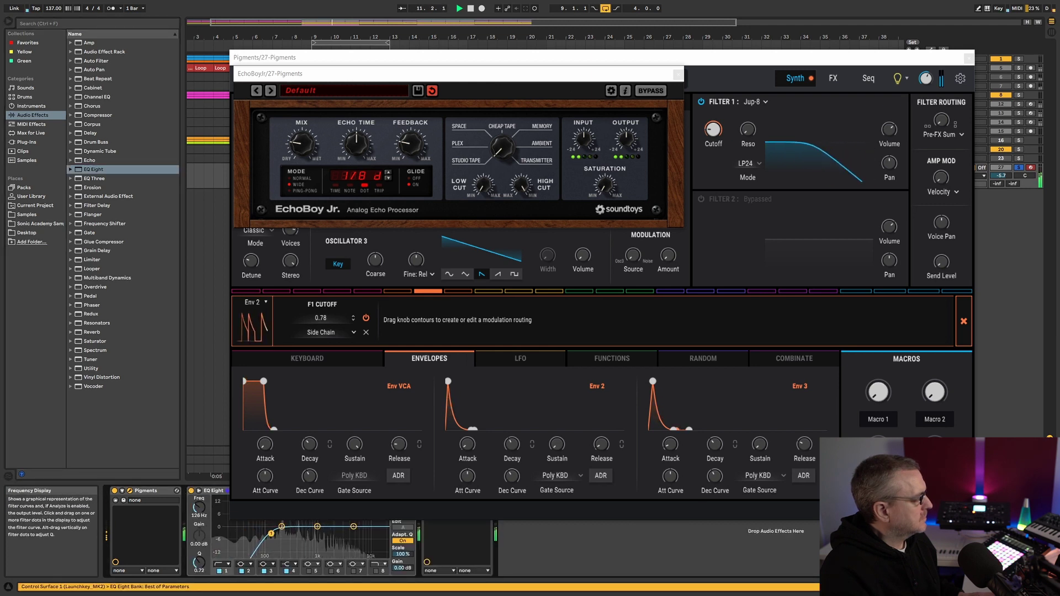
With the Pigments track unsoloed, set the Filter 1 cutoff to about 94.2 Hz and raise the EchoBoy Jr. mix.
left_click(1018, 167)
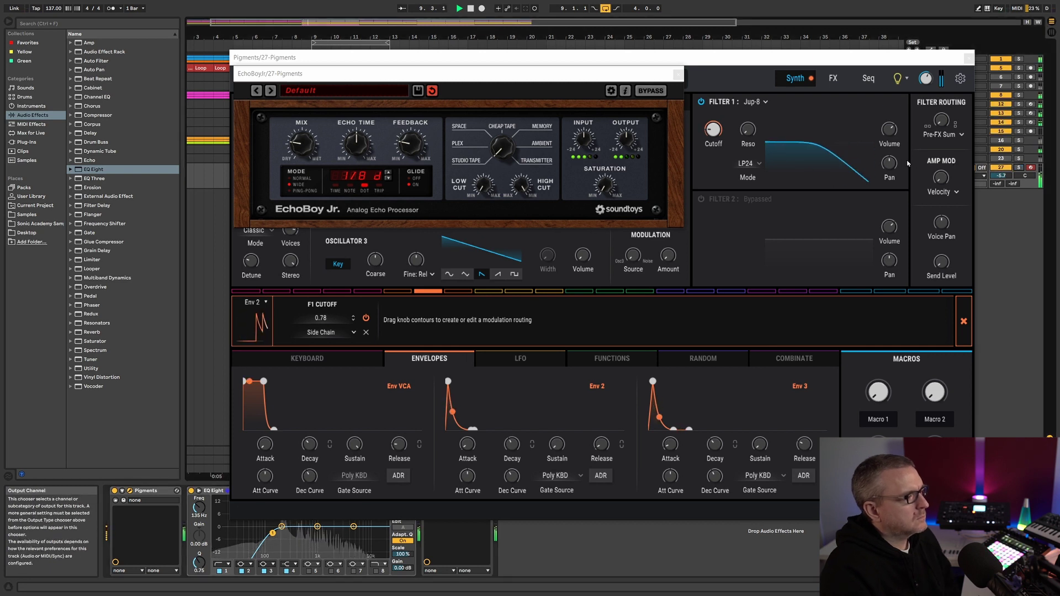
left_click(712, 130)
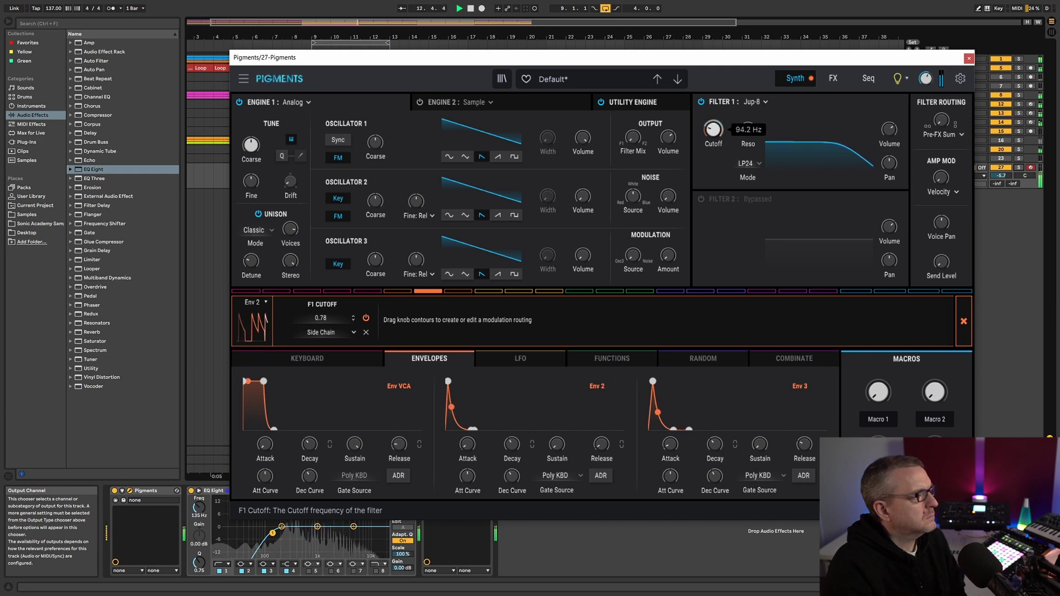
key("ctrl+alt+p")
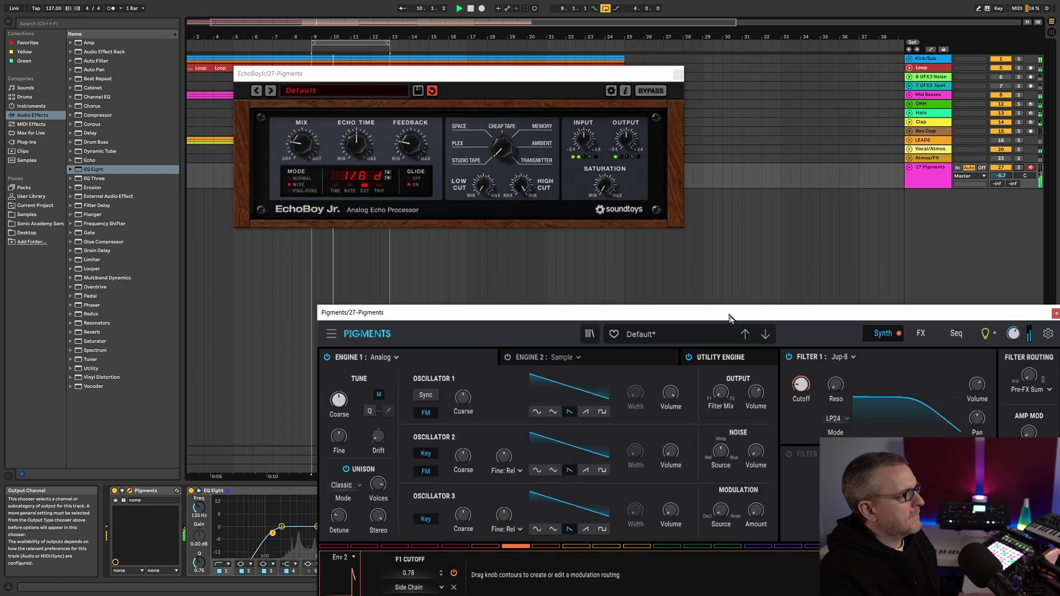
left_click(301, 129)
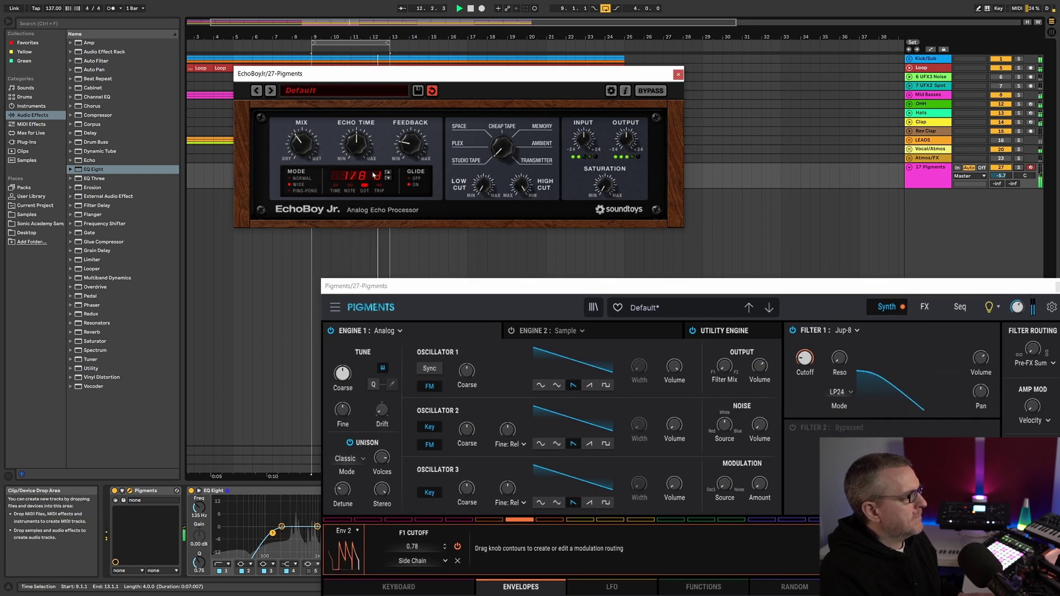
Solo the Pigments track and set the EQ Eight's second band to about 235 Hz at -4.34 dB.
left_click(1019, 167)
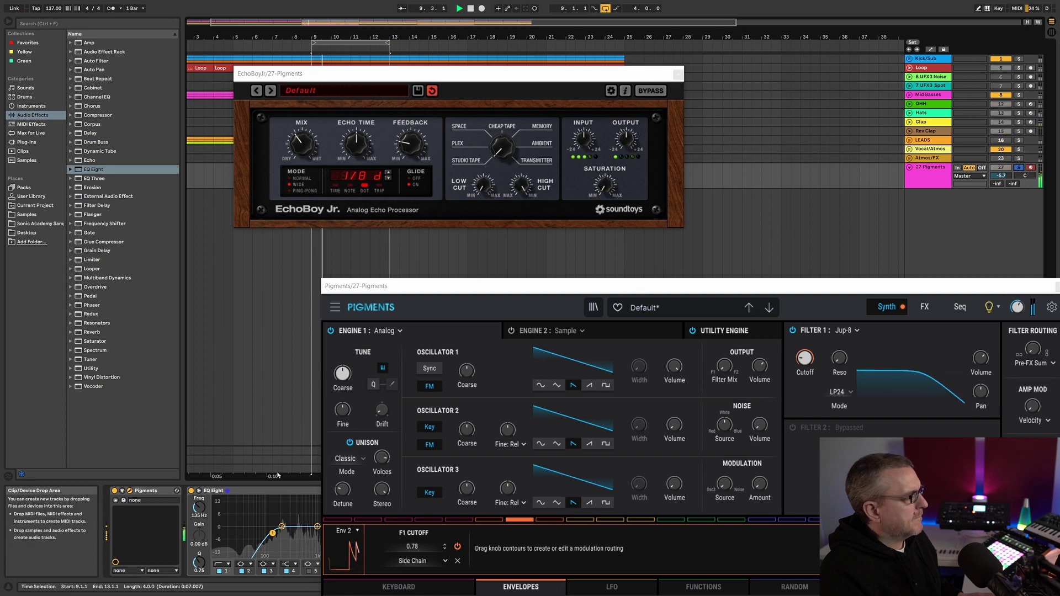
left_click_drag(628, 287, 816, 207)
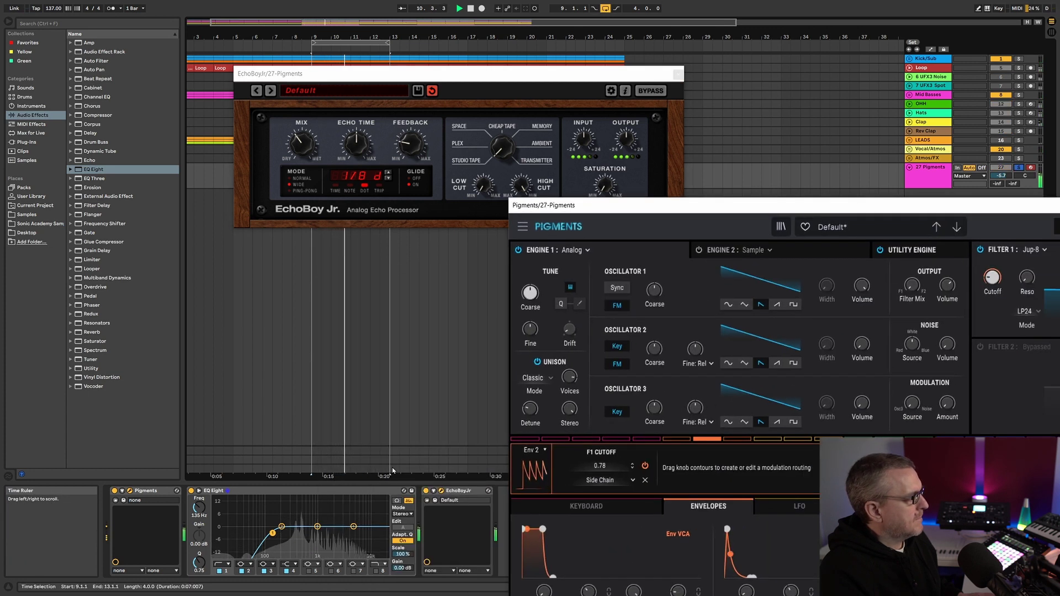
left_click_drag(281, 526, 285, 534)
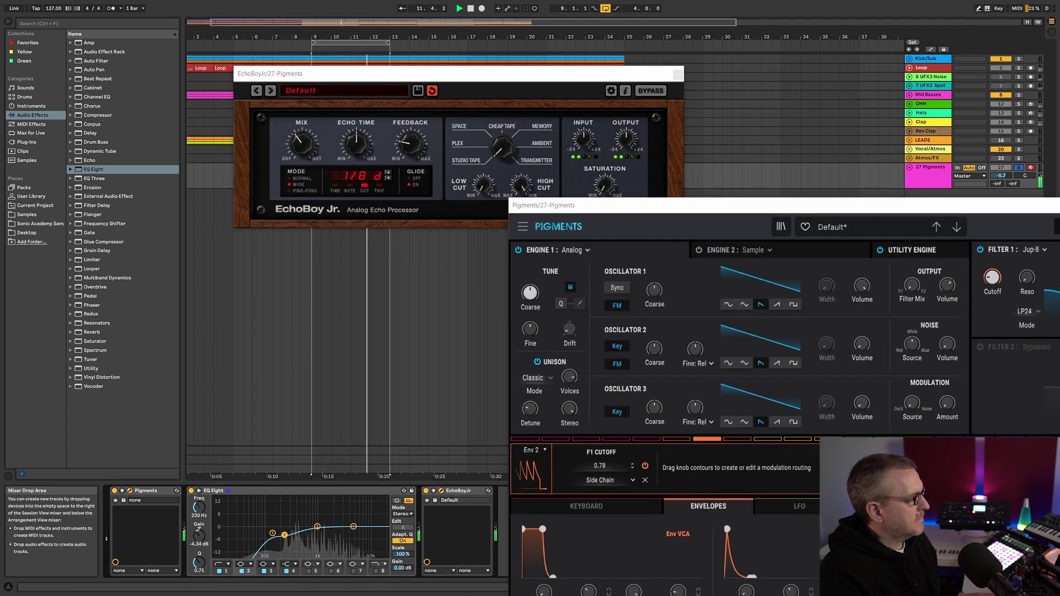
Lower the Filter 1 cutoff in Pigments while the lead plays soloed.
left_click_drag(650, 206, 495, 181)
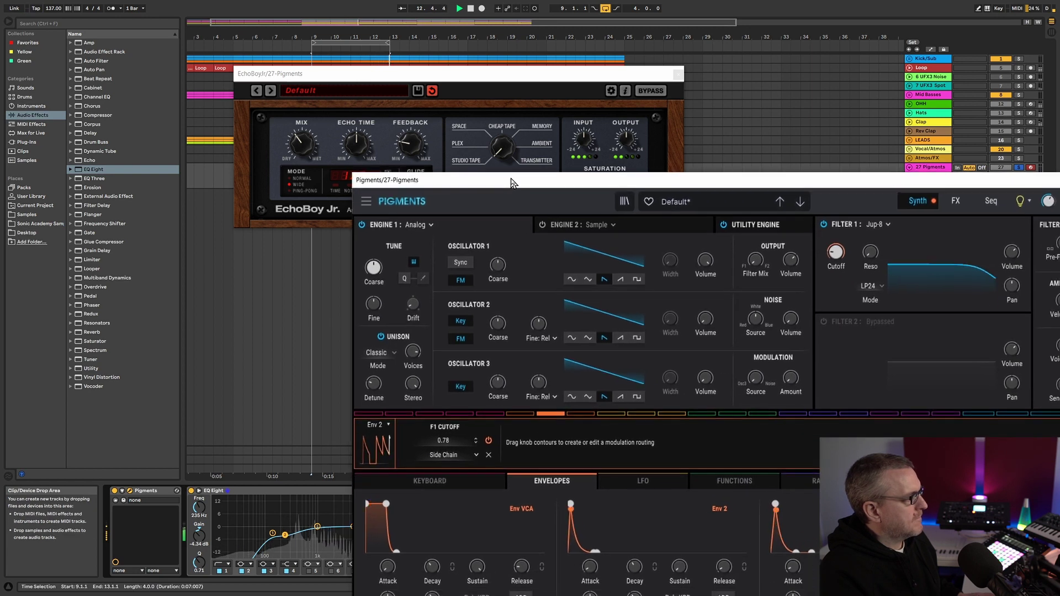
mouse_move(838, 252)
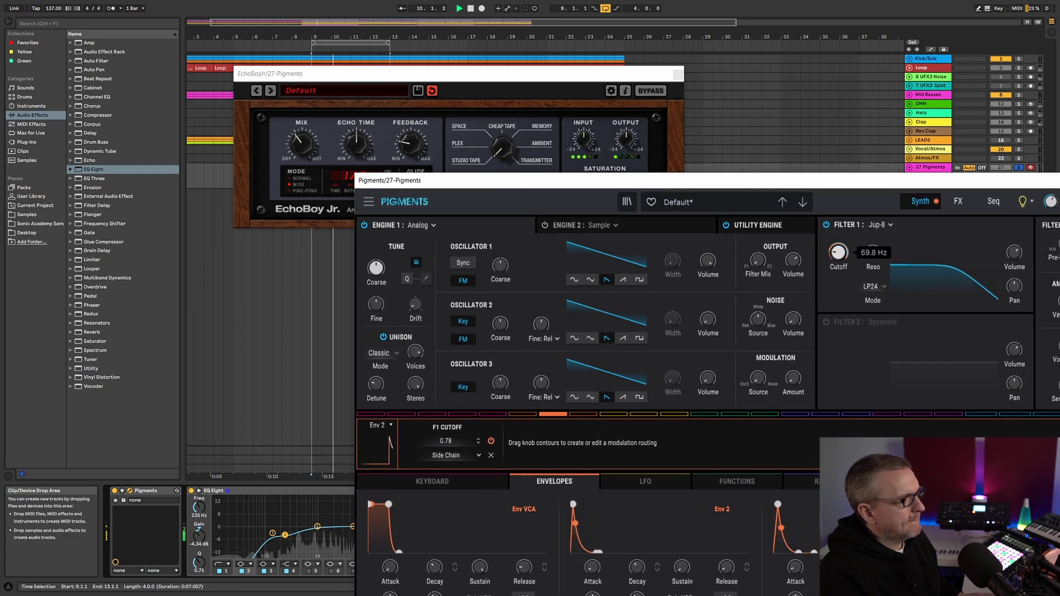
left_click_drag(838, 252, 842, 257)
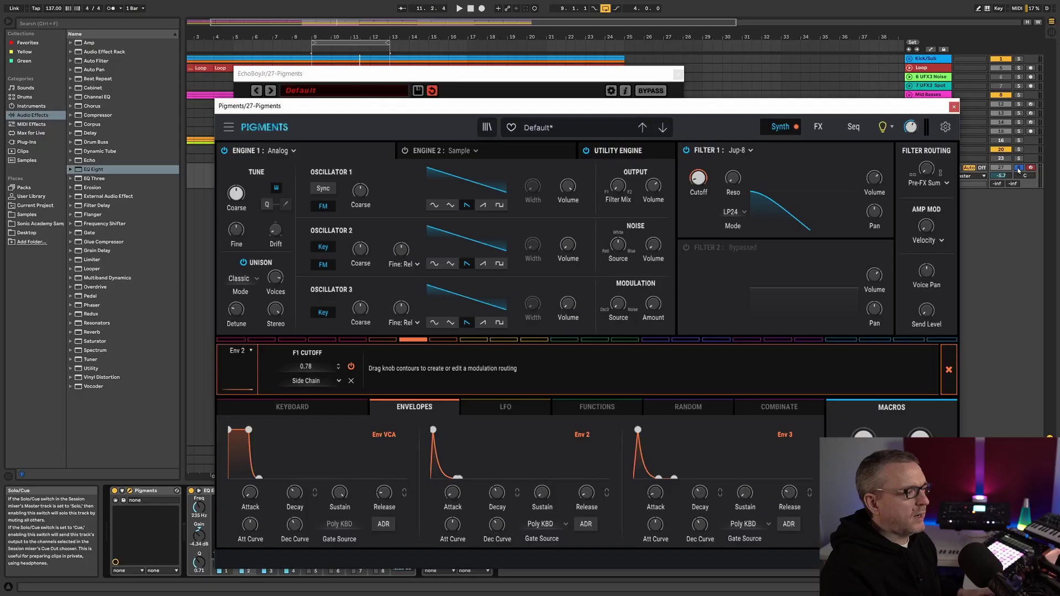
Unsolo the Pigments track and fine-tune Env 2's decay curve to about -3.68.
left_click(1018, 169)
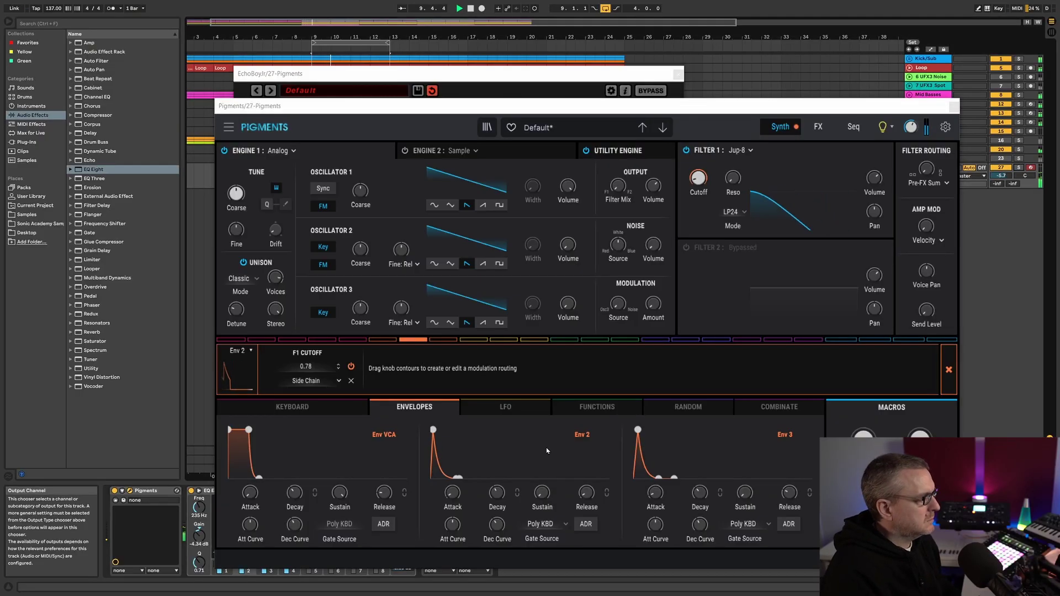
left_click_drag(497, 524, 496, 522)
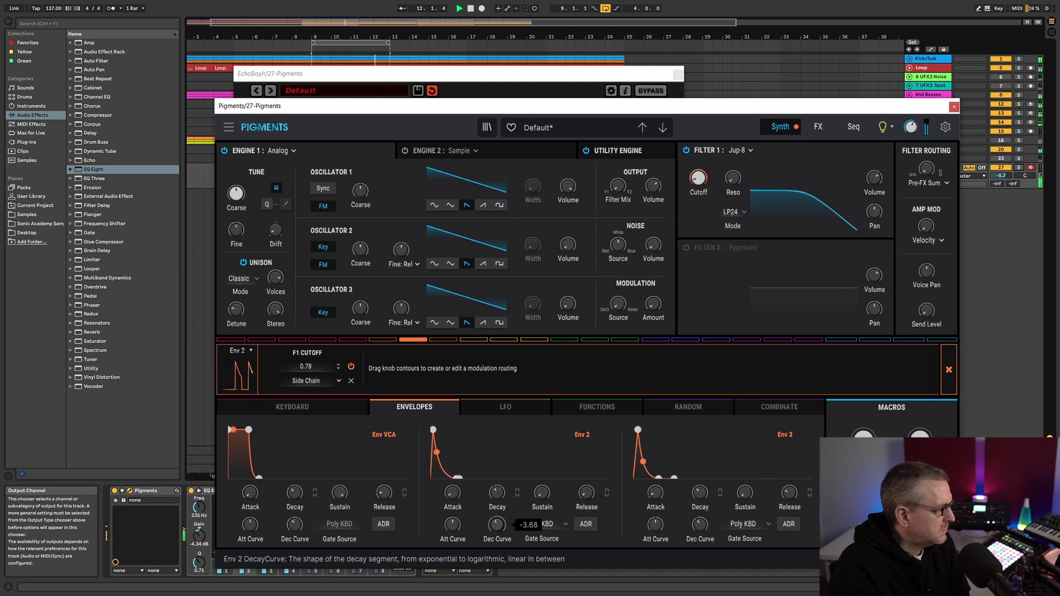
left_click_drag(497, 522, 497, 521)
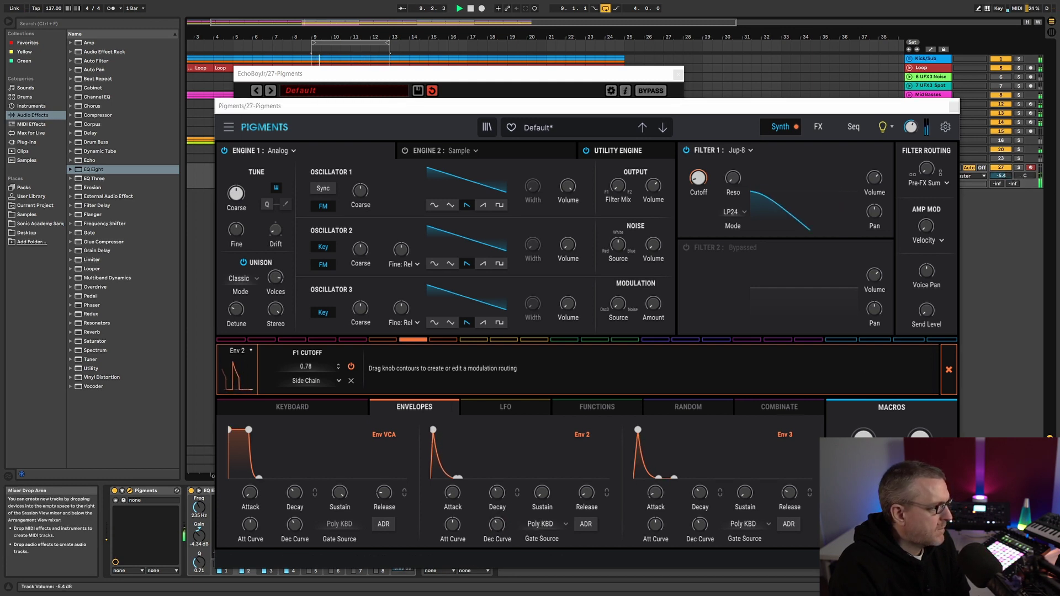
Set the Filter 1 cutoff to about 30.2 Hz against the full mix, and solo the Pigments track again.
mouse_move(691, 170)
left_mouse_down()
mouse_move(690, 179)
mouse_move(697, 171)
left_mouse_up()
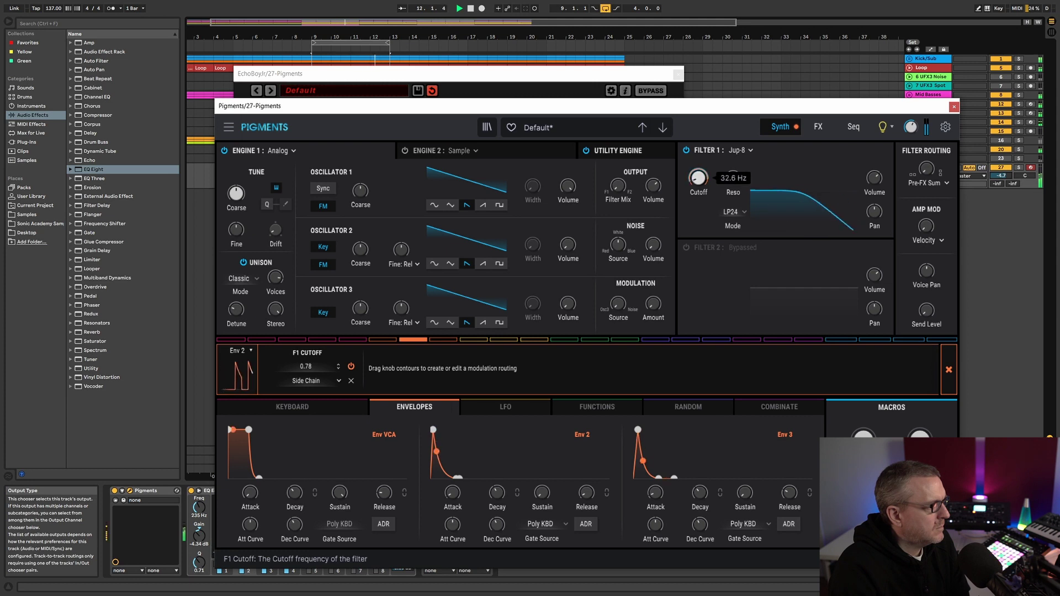
left_click_drag(698, 177, 697, 178)
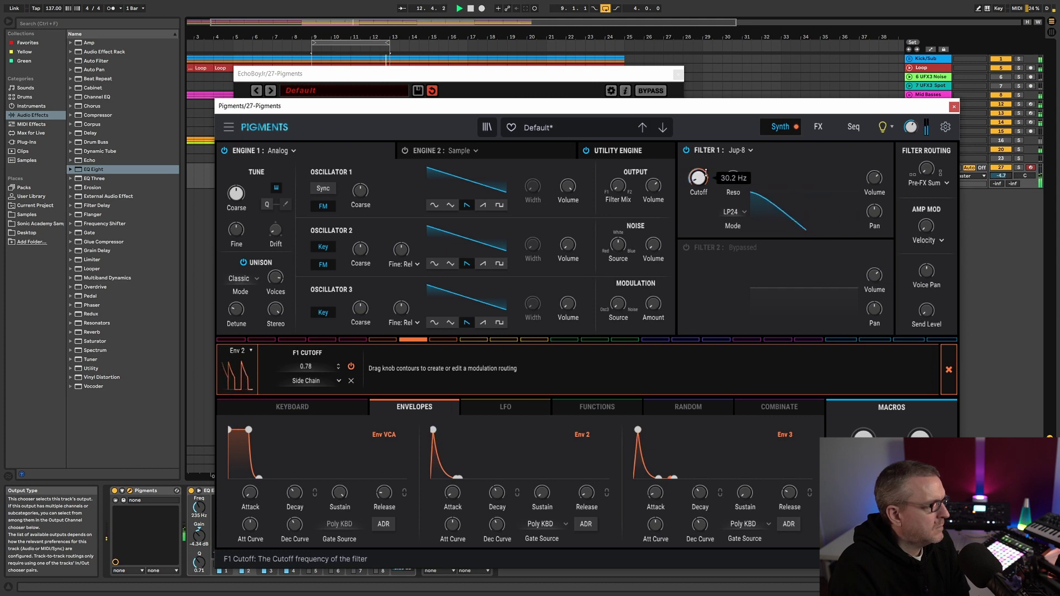
left_click(1018, 168)
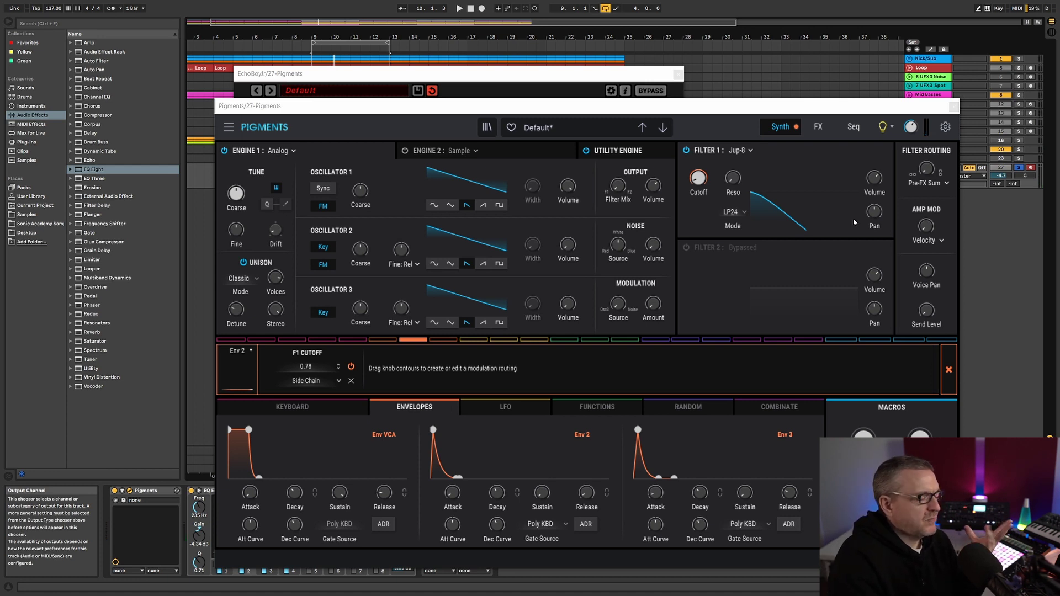
Play the soloed lead and sweep the Filter 1 cutoff up to about 84.4 Hz and back down.
left_click(513, 77)
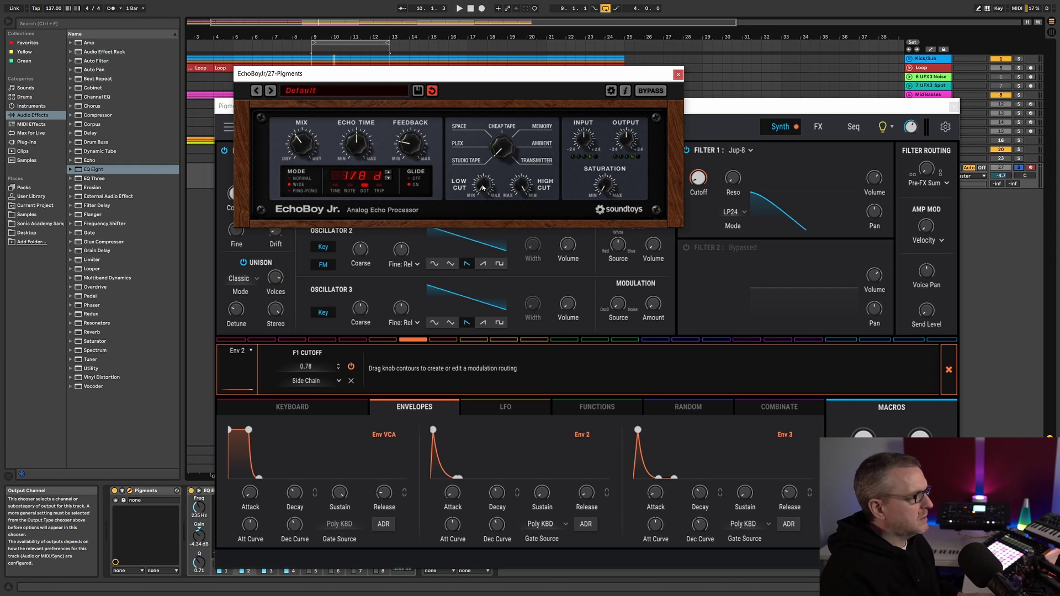
key("space")
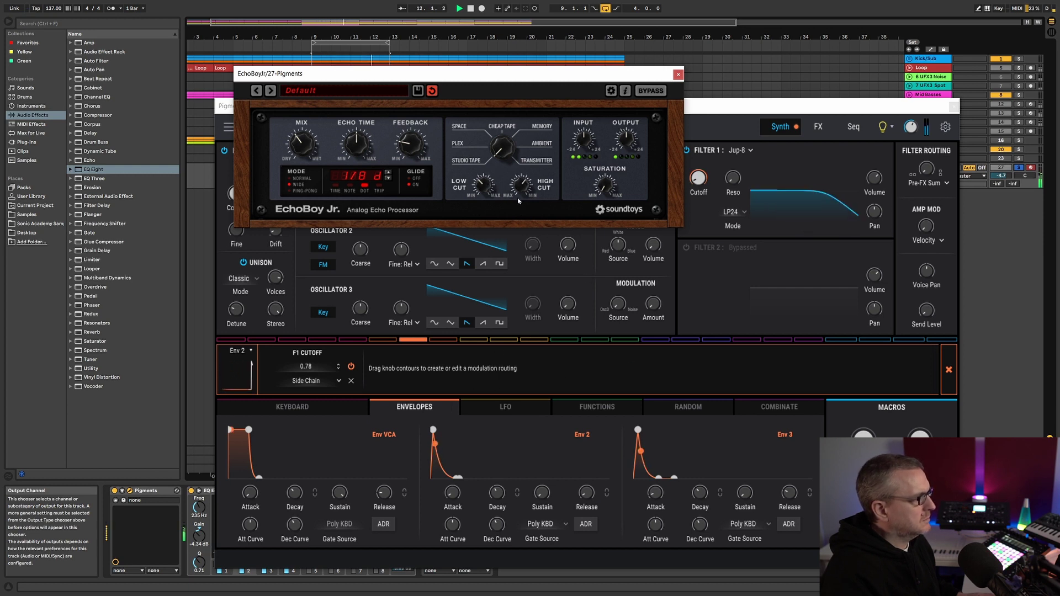
left_click_drag(387, 74, 154, 59)
left_click(698, 178)
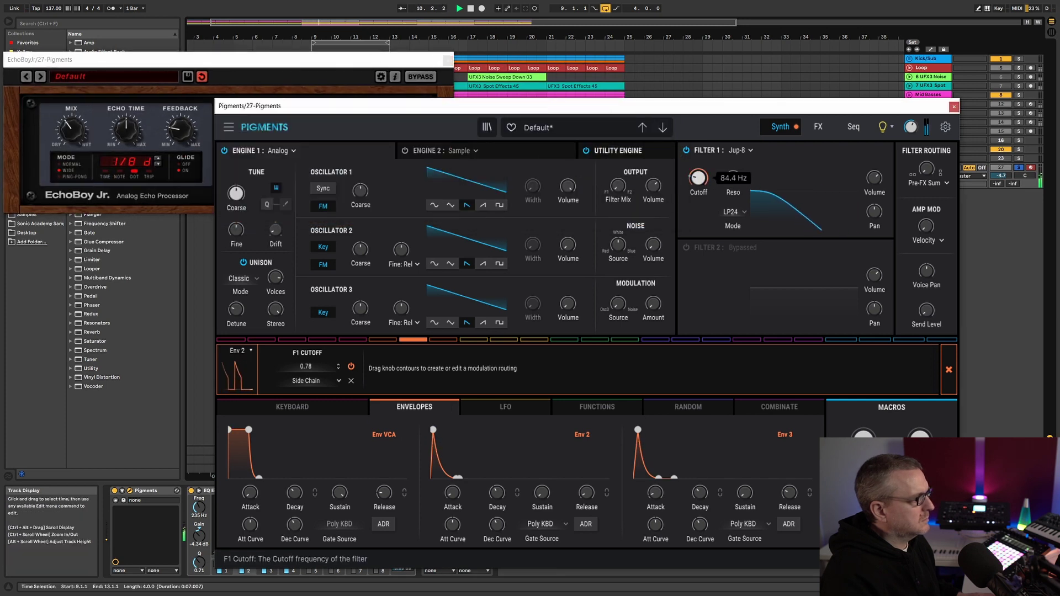
left_click_drag(698, 177, 698, 199)
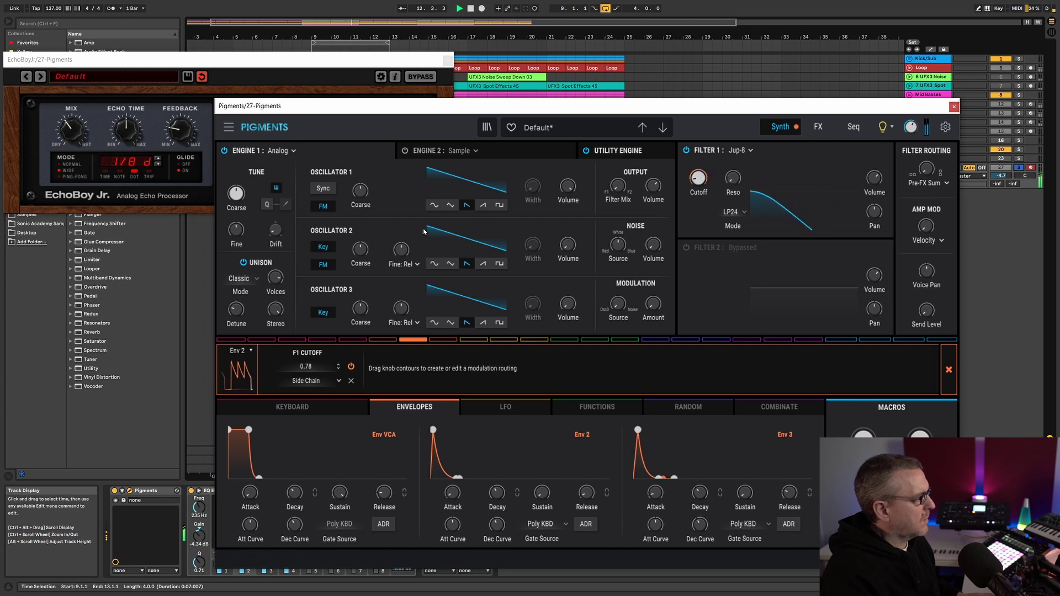
Add the Blackhole reverb plug-in to the Pigments track and set its mix to 25.
left_click_drag(165, 59, 323, 36)
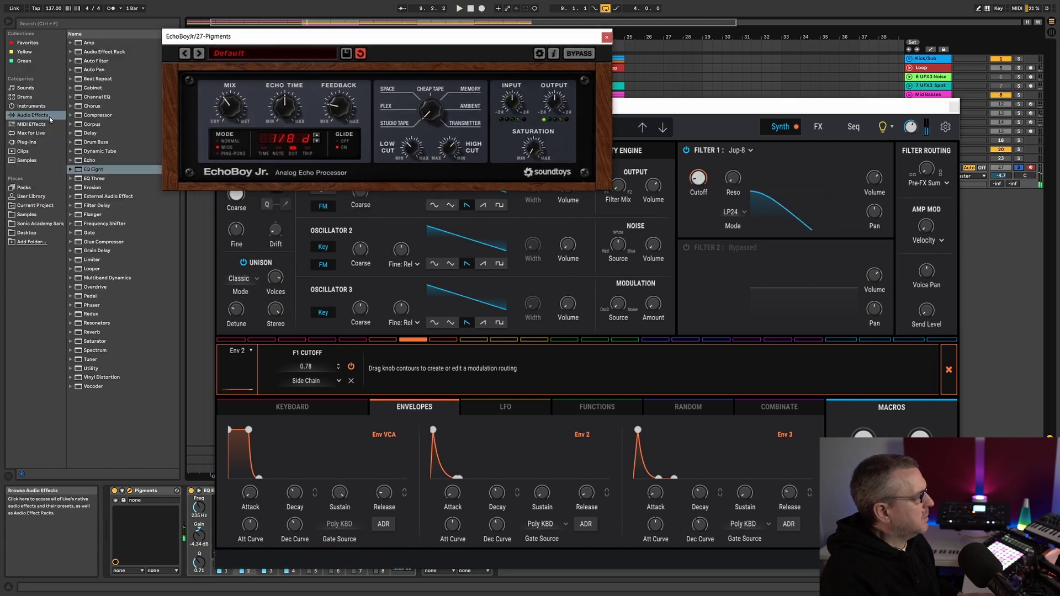
left_click(28, 142)
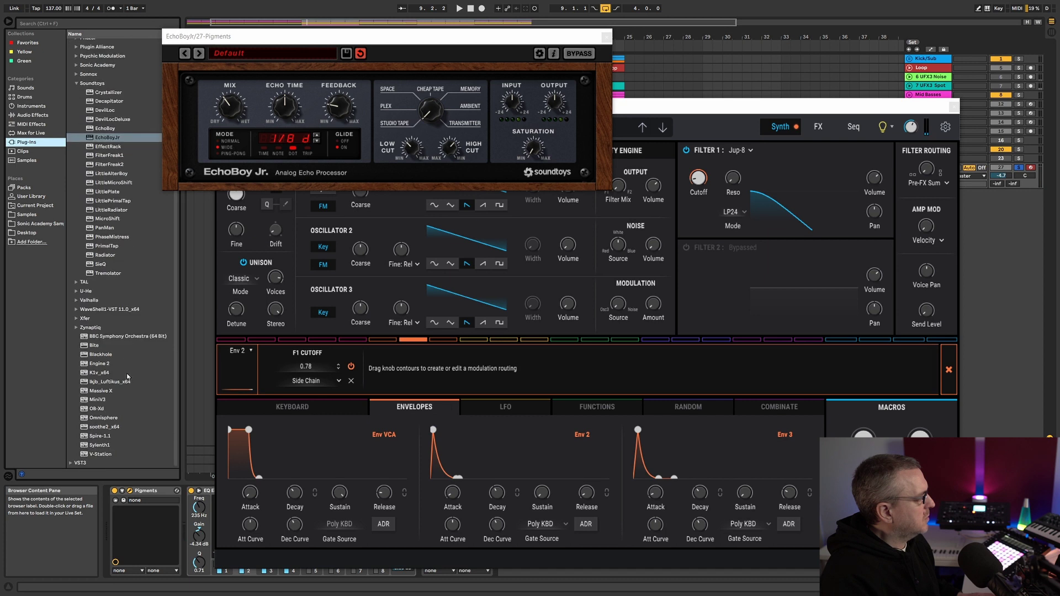
left_click_drag(100, 355, 123, 370)
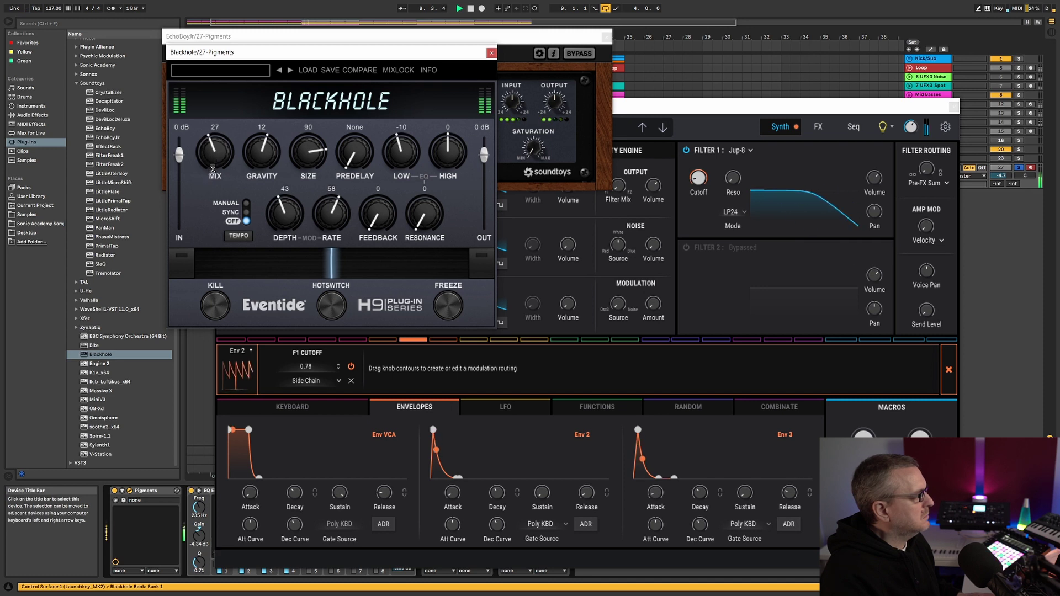
left_click_drag(703, 105, 758, 25)
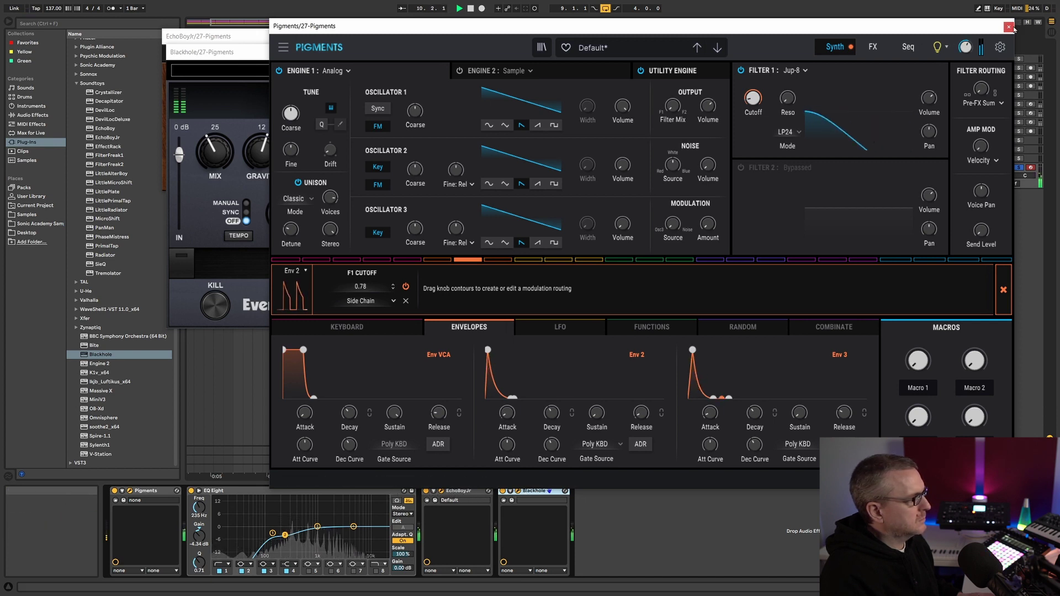
Reorder the effect chain so Blackhole sits directly after Pigments, ahead of EQ Eight and EchoBoyJr.
left_click(540, 495)
left_click_drag(515, 493, 392, 493)
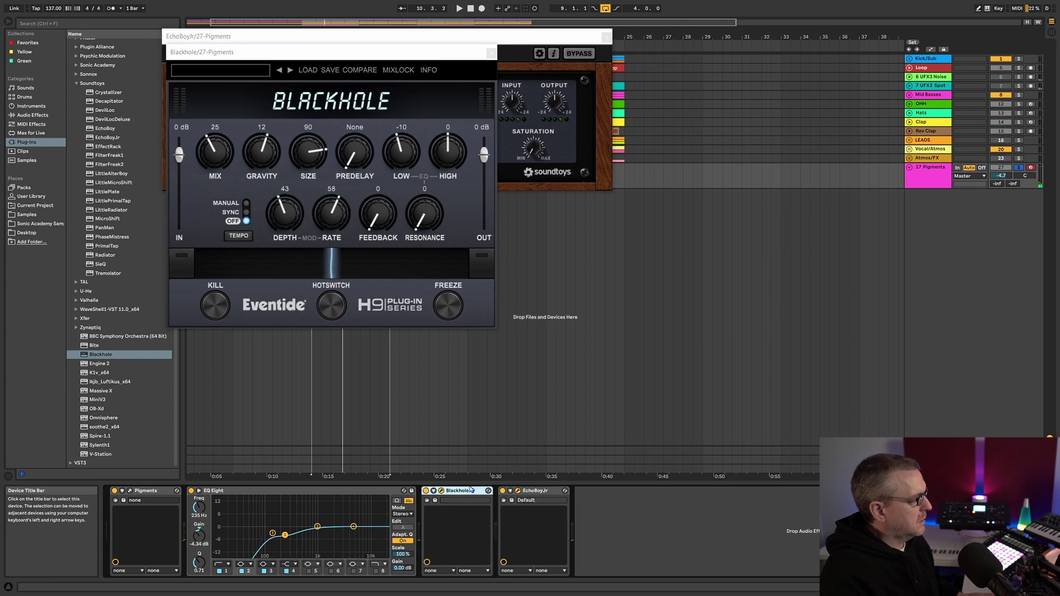
left_click(369, 488)
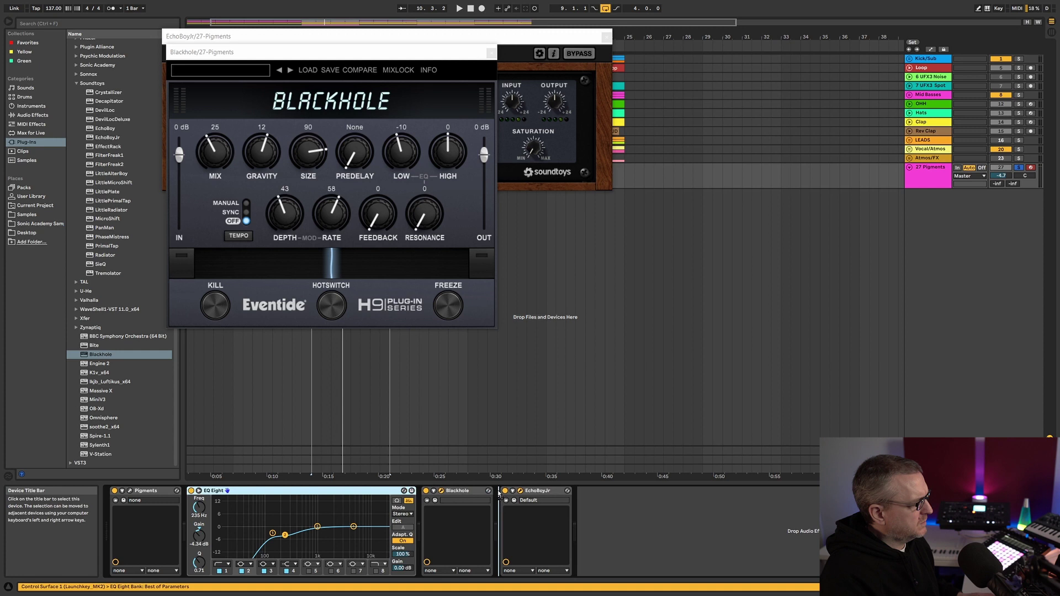
left_click_drag(466, 491, 190, 490)
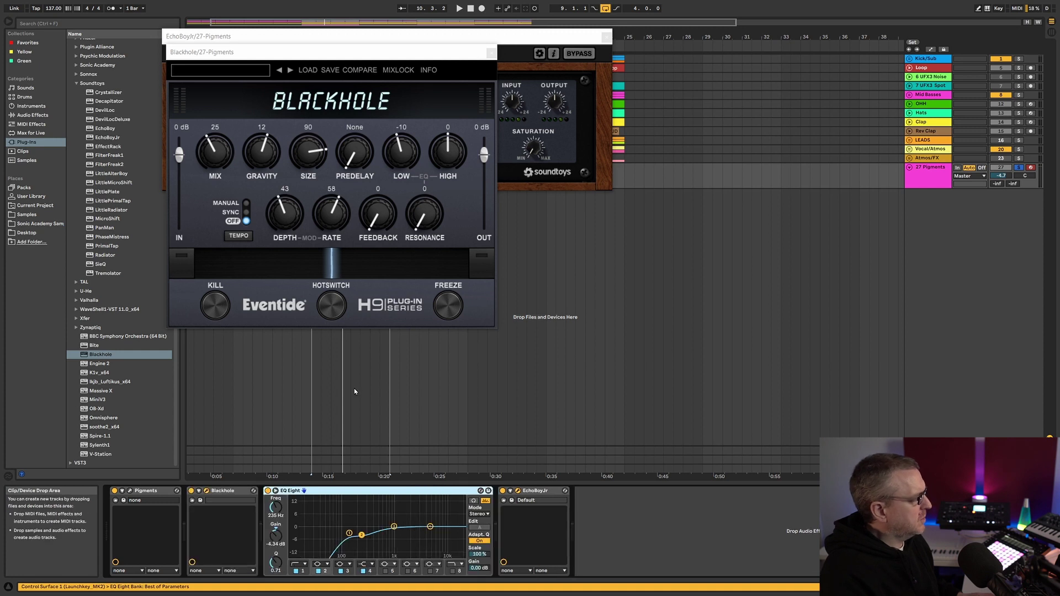
Play the soloed Pigments lead and set Blackhole's High EQ to -11, Size to 70 and Mix to 23.
left_click(130, 493)
key("space")
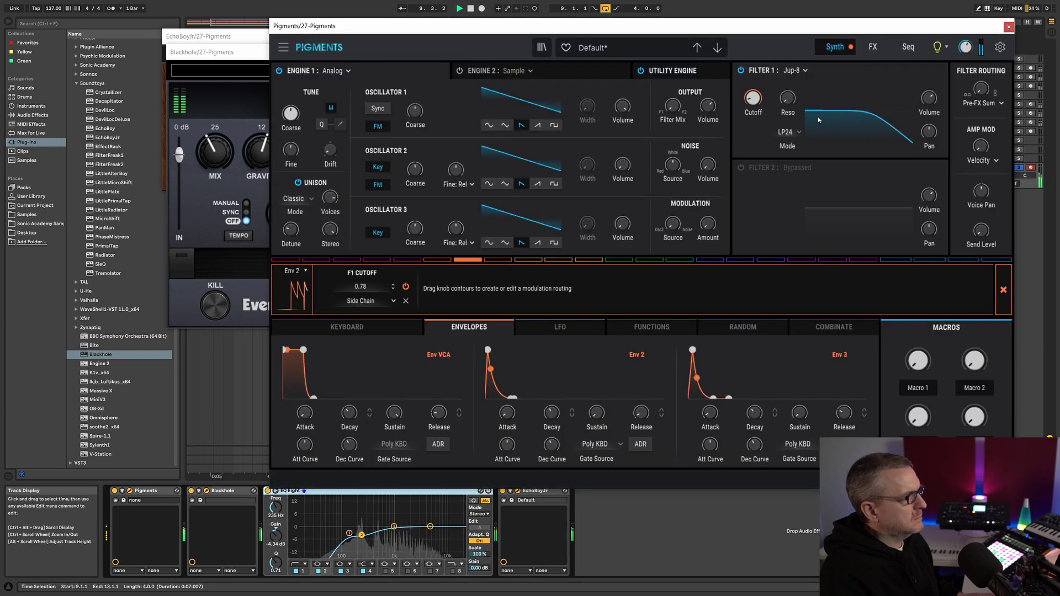
left_click(208, 238)
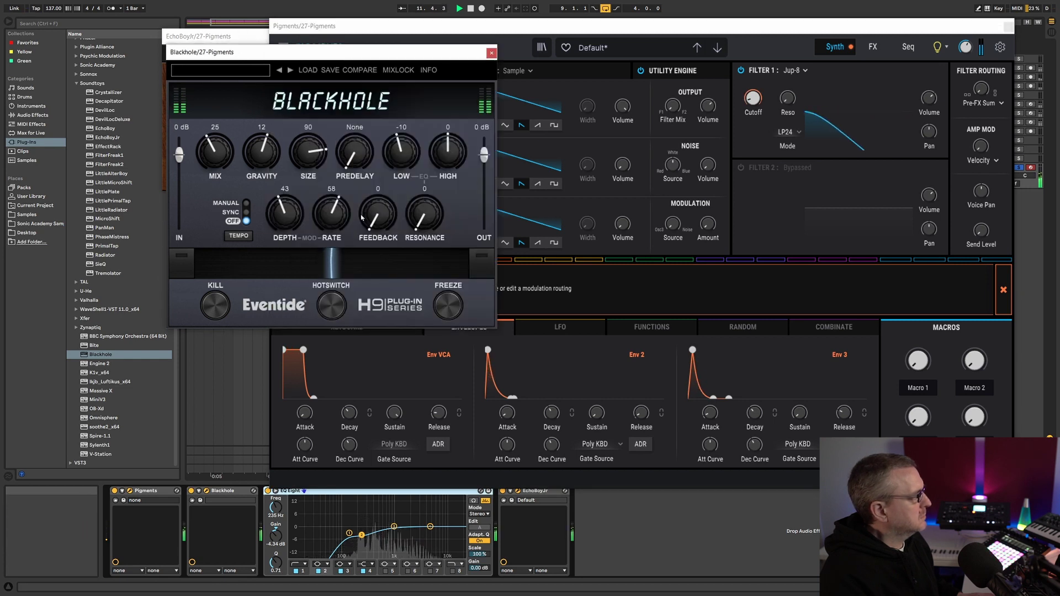
left_click_drag(453, 155, 301, 163)
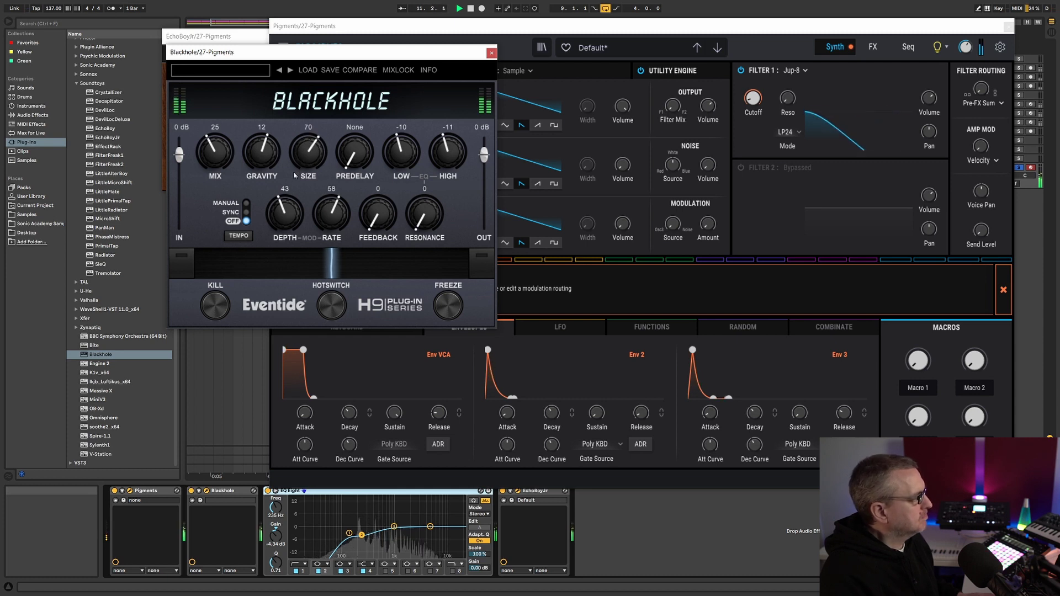
left_click_drag(224, 156, 224, 160)
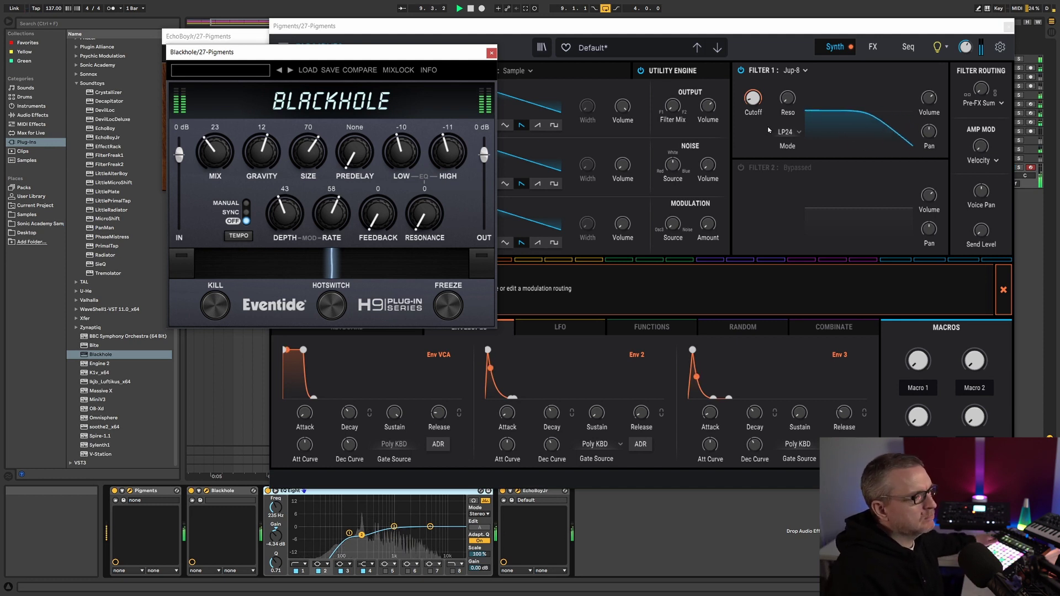
Set the Env 2 decay curve to -3.36 against the full mix, bring up the EchoBoyJr delay window, and stop playback.
left_click(752, 98)
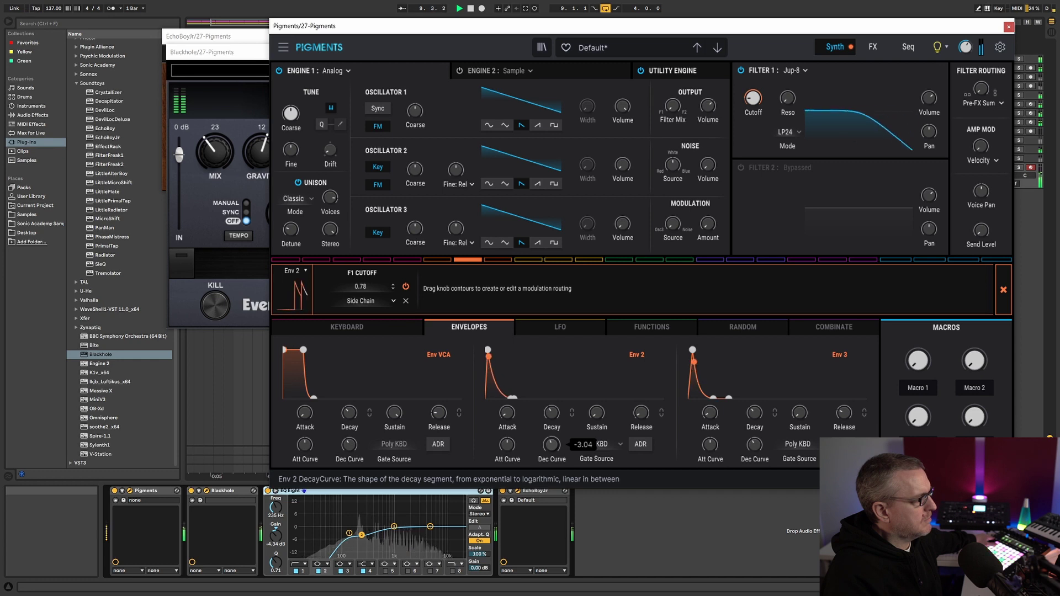
left_click(246, 39)
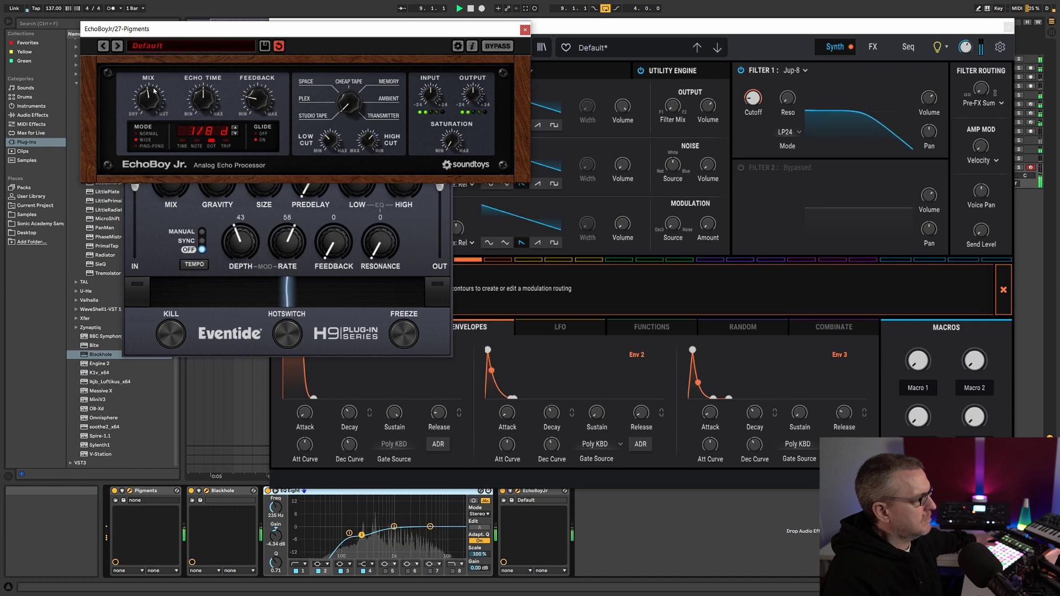
left_click(753, 98)
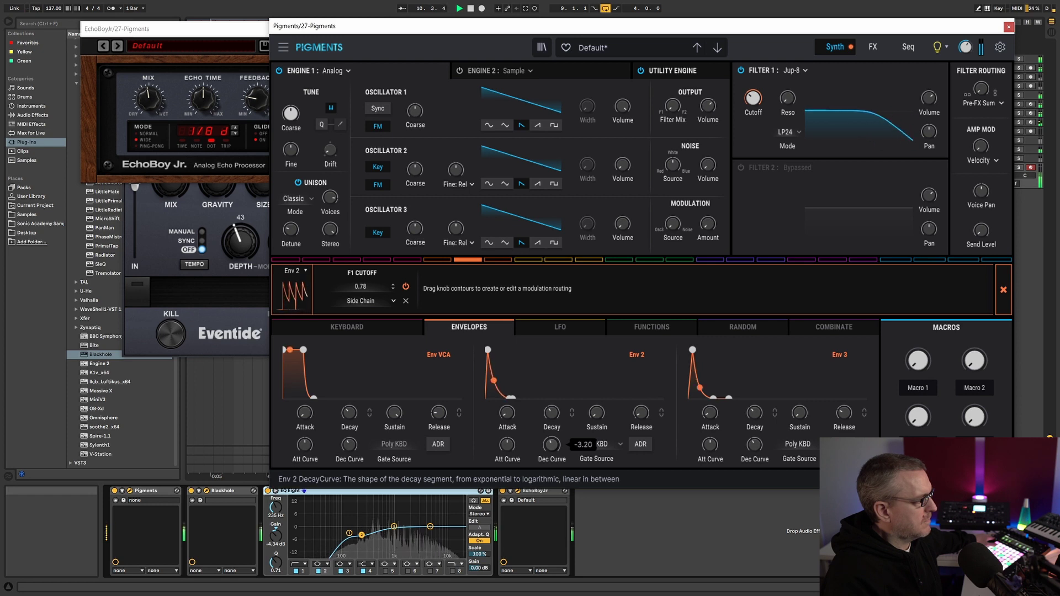
key("space")
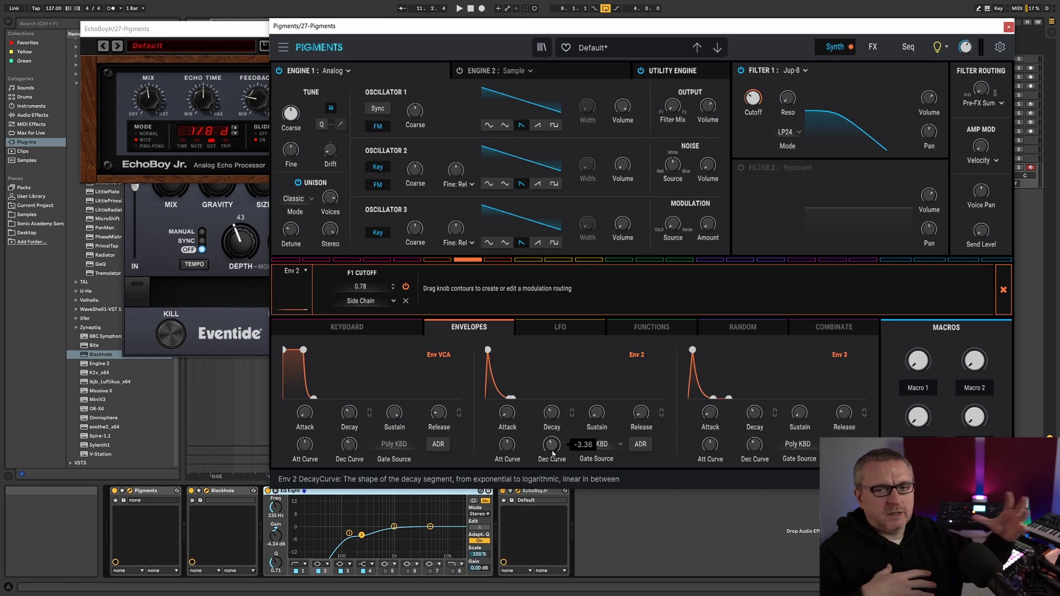
key("space")
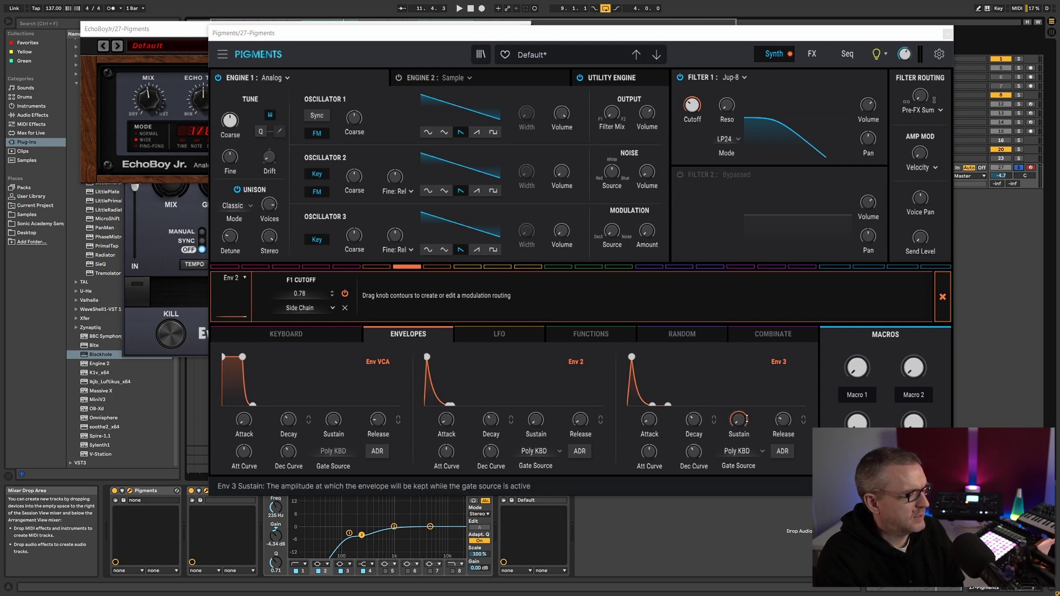
mouse_move(788, 423)
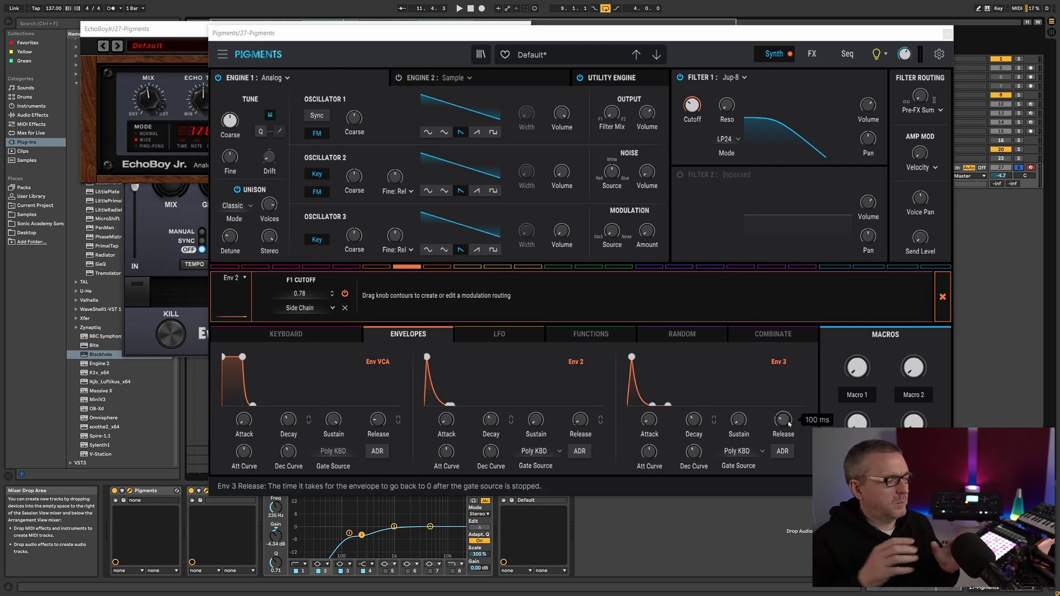